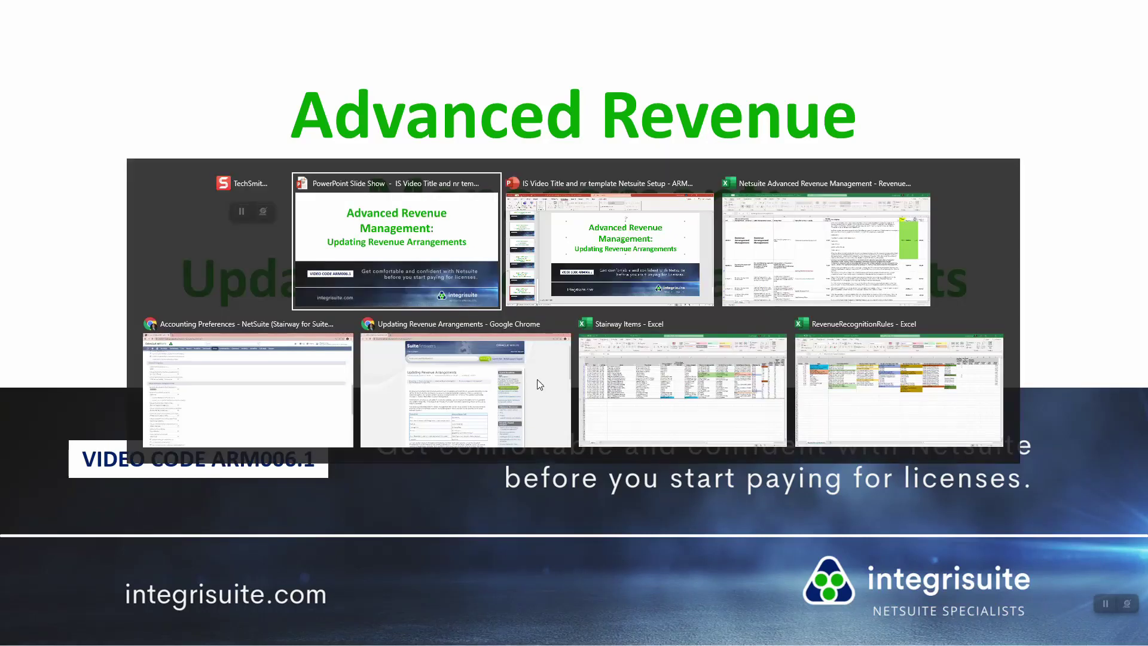
Step: Review the Updating Revenue Arrangements row and its ARM006.1 description in the Excel sheet
{"action": "key", "text": "Escape"}
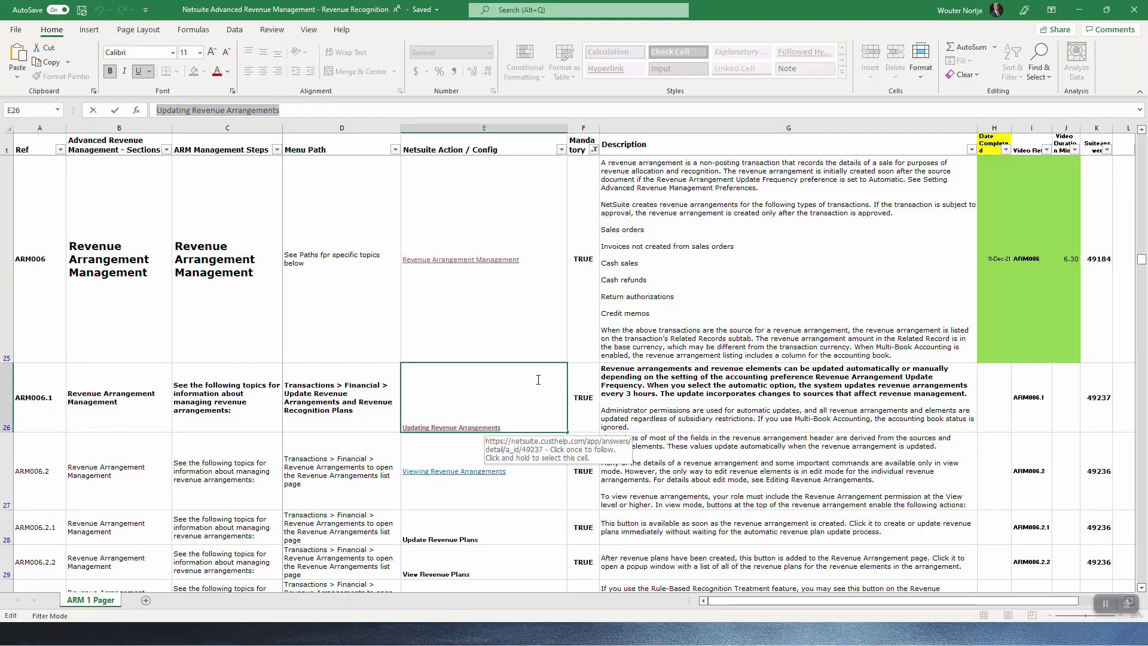
{"action": "key", "text": "Left"}
{"action": "key", "text": "Left"}
{"action": "key", "text": "Left"}
{"action": "key", "text": "Left"}
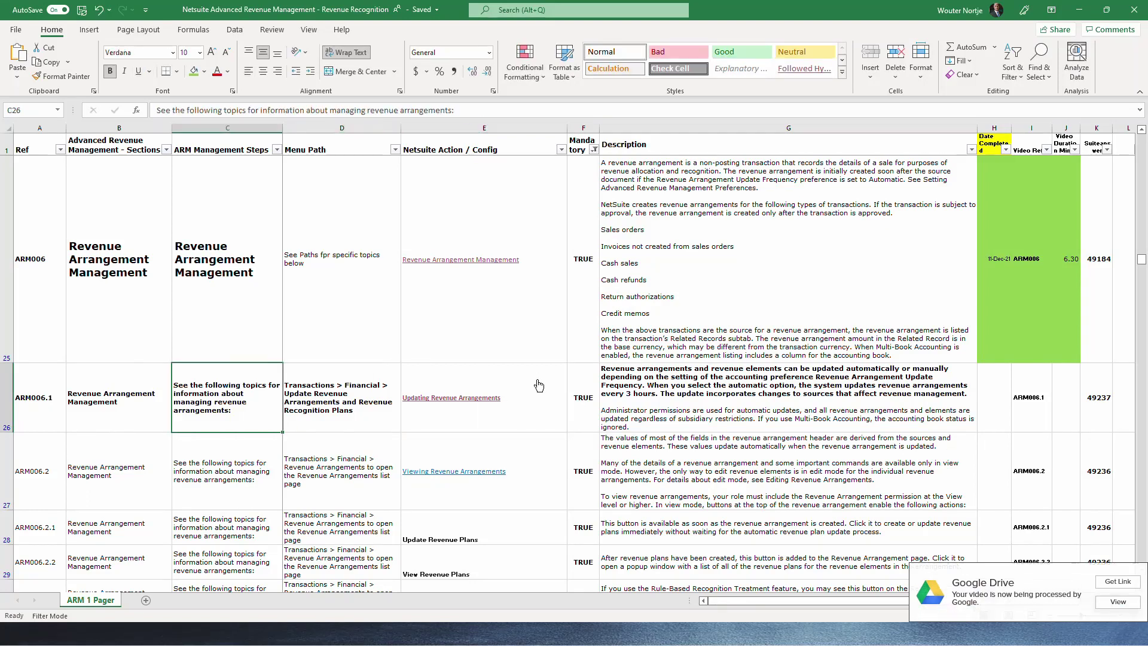
{"action": "key", "text": "Right"}
{"action": "key", "text": "Right"}
{"action": "key", "text": "Right"}
{"action": "key", "text": "Right"}
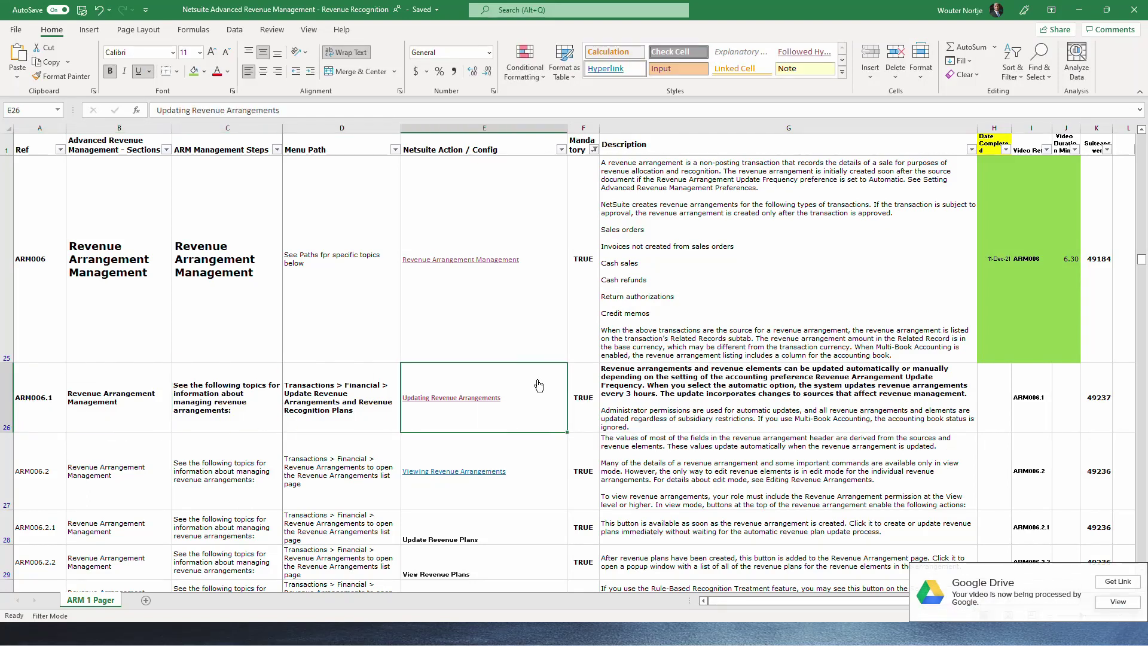
{"action": "key", "text": "Down"}
{"action": "key", "text": "Down"}
{"action": "key", "text": "Down"}
{"action": "key", "text": "Down"}
{"action": "key", "text": "Down"}
{"action": "key", "text": "Down"}
{"action": "key", "text": "Down"}
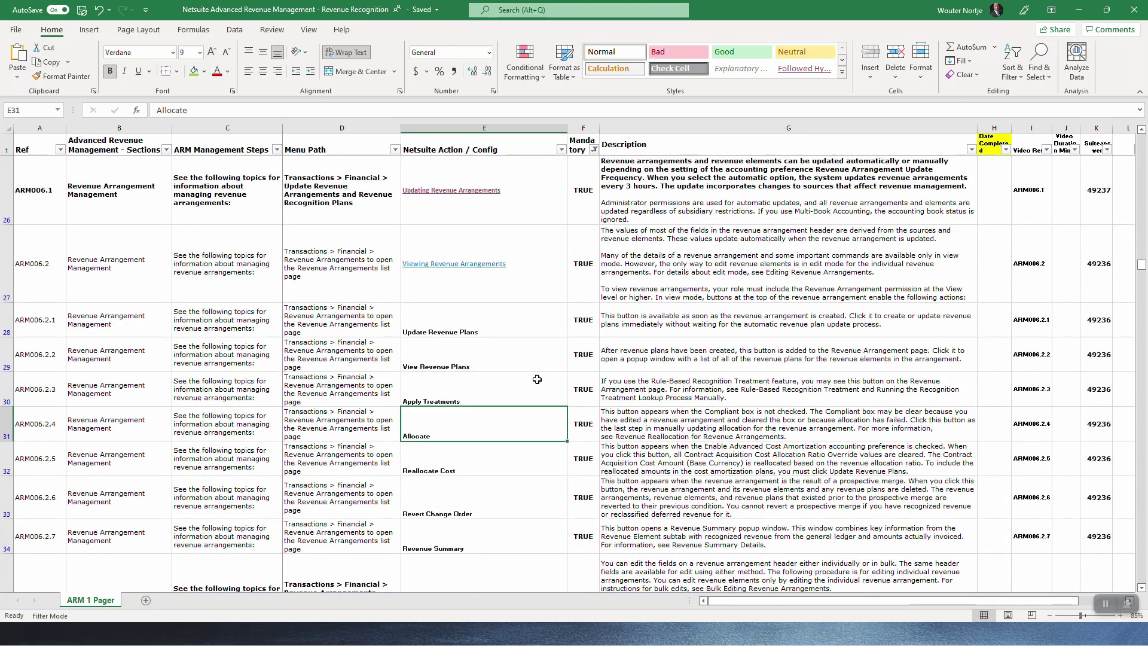
{"action": "key", "text": "Up"}
{"action": "key", "text": "Up"}
{"action": "key", "text": "Up"}
{"action": "key", "text": "Up"}
{"action": "key", "text": "Up"}
{"action": "key", "text": "Up"}
{"action": "key", "text": "Up"}
{"action": "key", "text": "Up"}
{"action": "key", "text": "Up"}
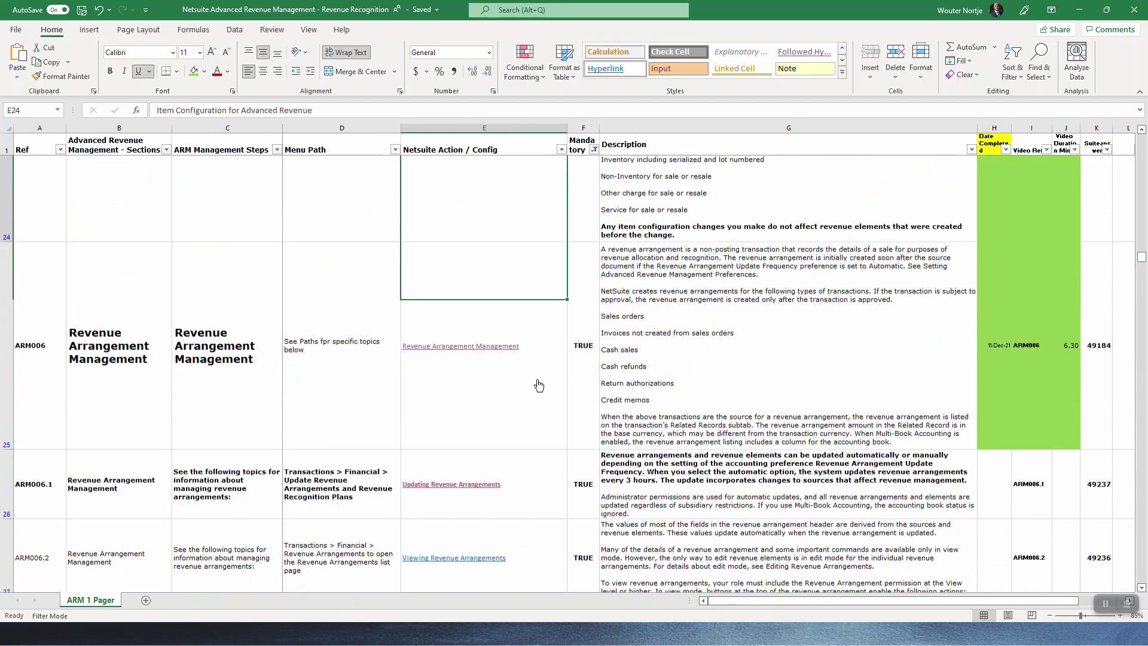
{"action": "key", "text": "Down"}
{"action": "key", "text": "Down"}
{"action": "key", "text": "Right"}
{"action": "key", "text": "Right"}
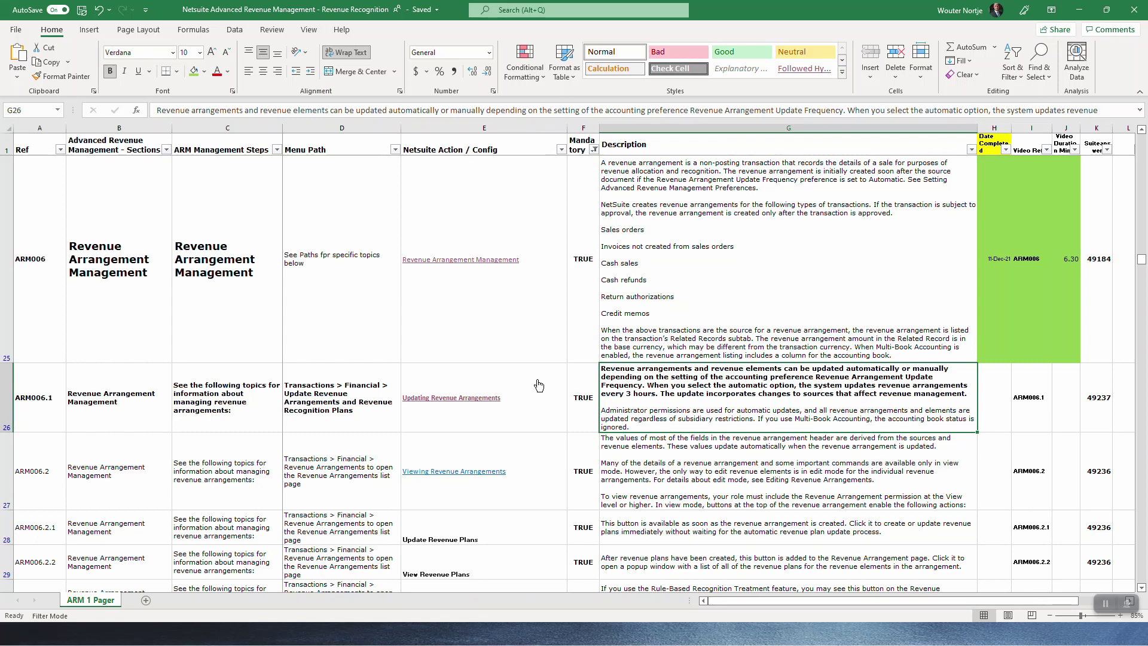
Step: Confirm in Accounting Preferences that Revenue Arrangement Update Frequency stays Automatic, then return to Excel
{"action": "key", "text": "alt+Tab"}
{"action": "key", "text": "alt+Tab"}
{"action": "key", "text": "alt+Tab"}
{"action": "key", "text": "alt+Tab"}
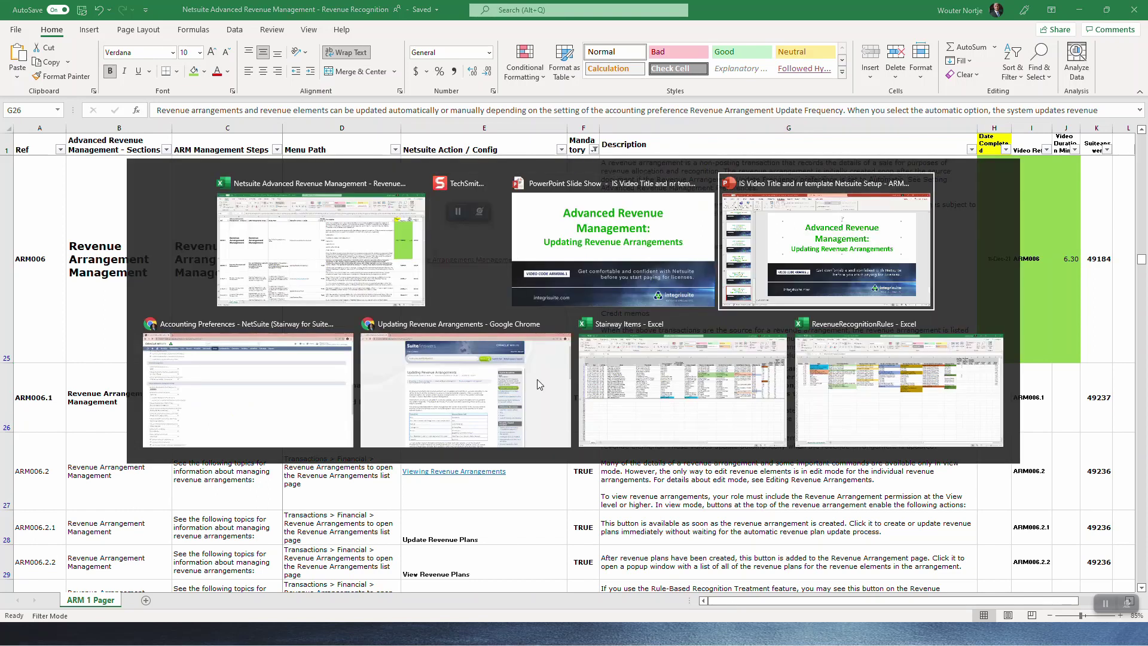
{"action": "scroll", "coordinate": [469, 403], "scroll_direction": "up", "scroll_amount": 8}
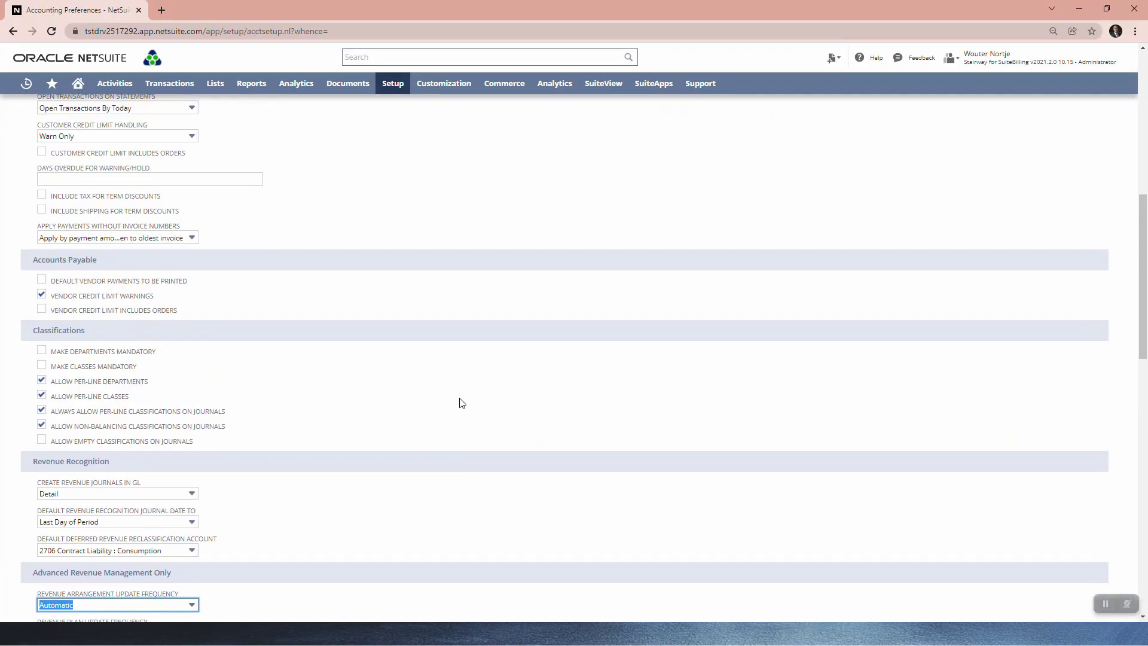
{"action": "scroll", "coordinate": [409, 249], "scroll_direction": "up", "scroll_amount": 3}
{"action": "mouse_move", "coordinate": [392, 84]}
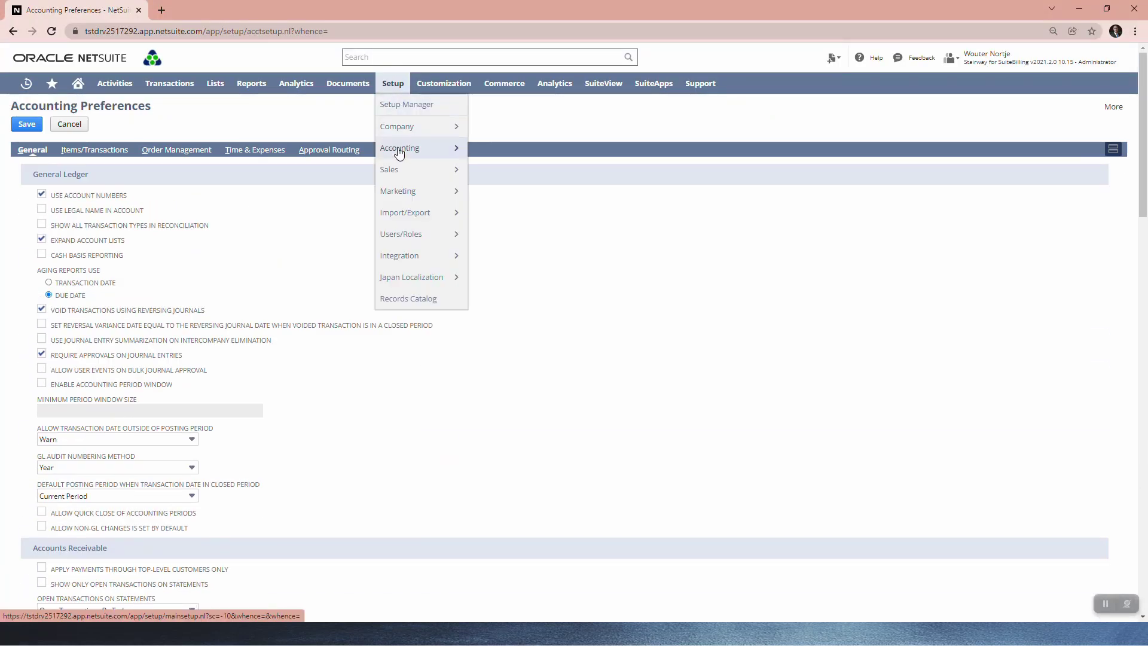
{"action": "mouse_move", "coordinate": [443, 161]}
{"action": "left_click", "coordinate": [513, 385]}
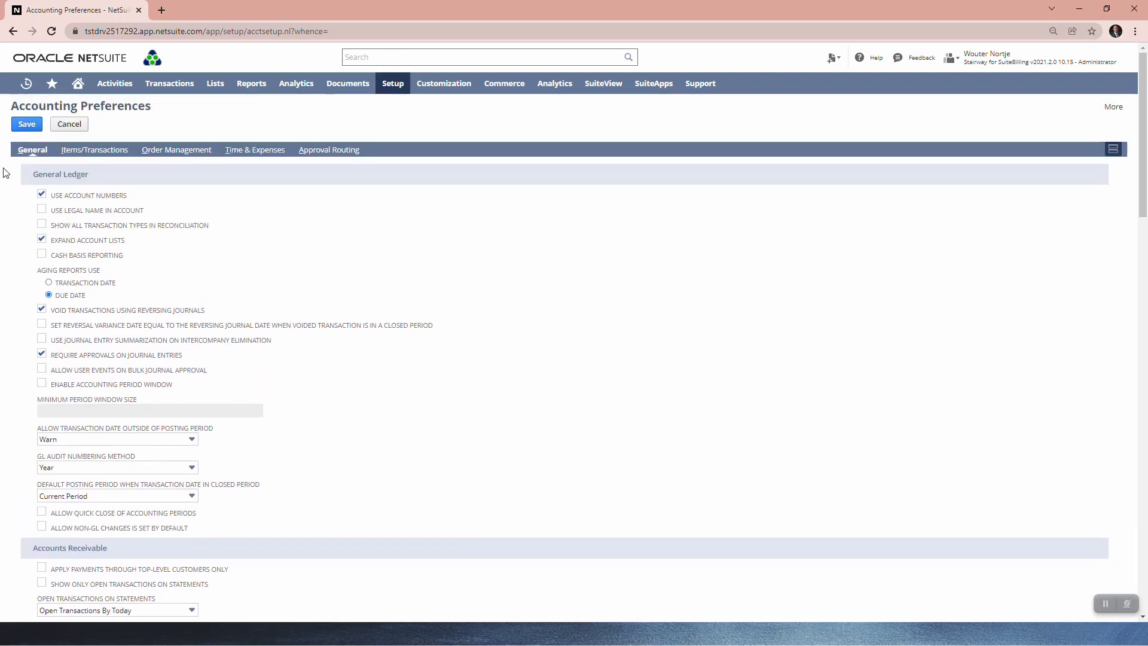
{"action": "scroll", "coordinate": [181, 300], "scroll_direction": "down", "scroll_amount": 10}
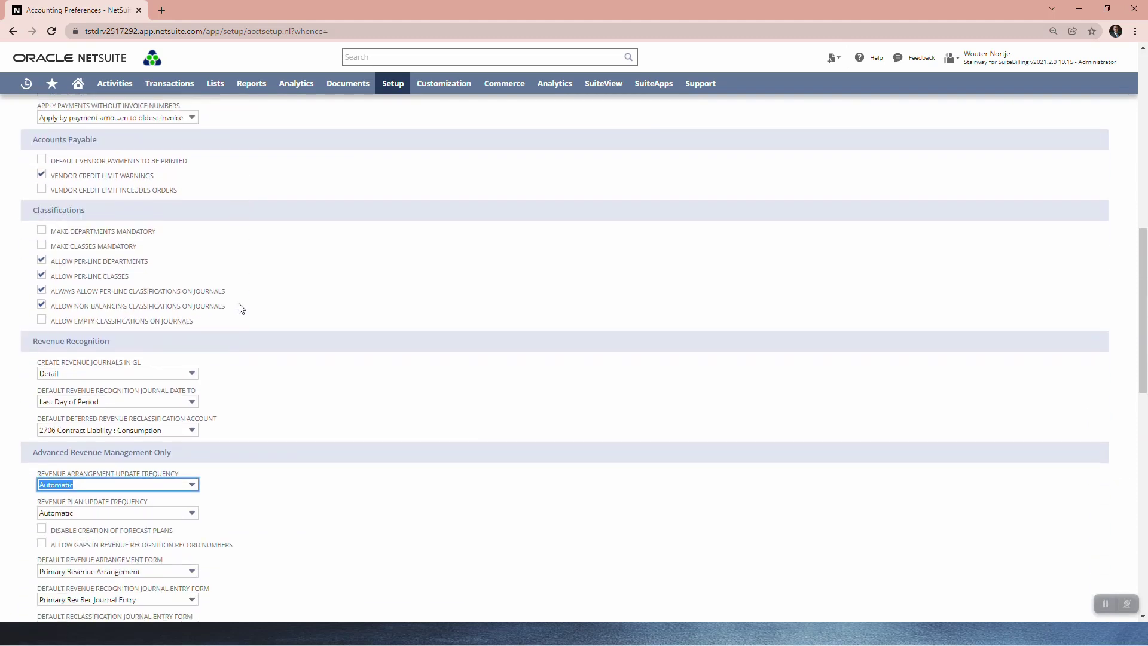
{"action": "scroll", "coordinate": [241, 306], "scroll_direction": "down", "scroll_amount": 2}
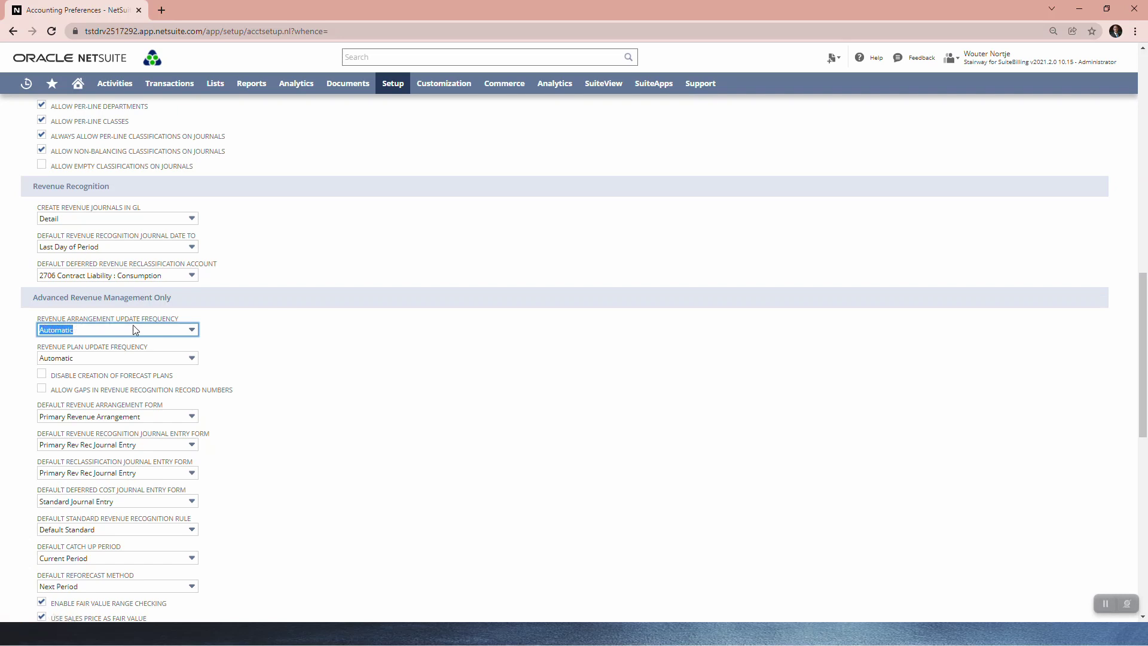
{"action": "left_click", "coordinate": [118, 328]}
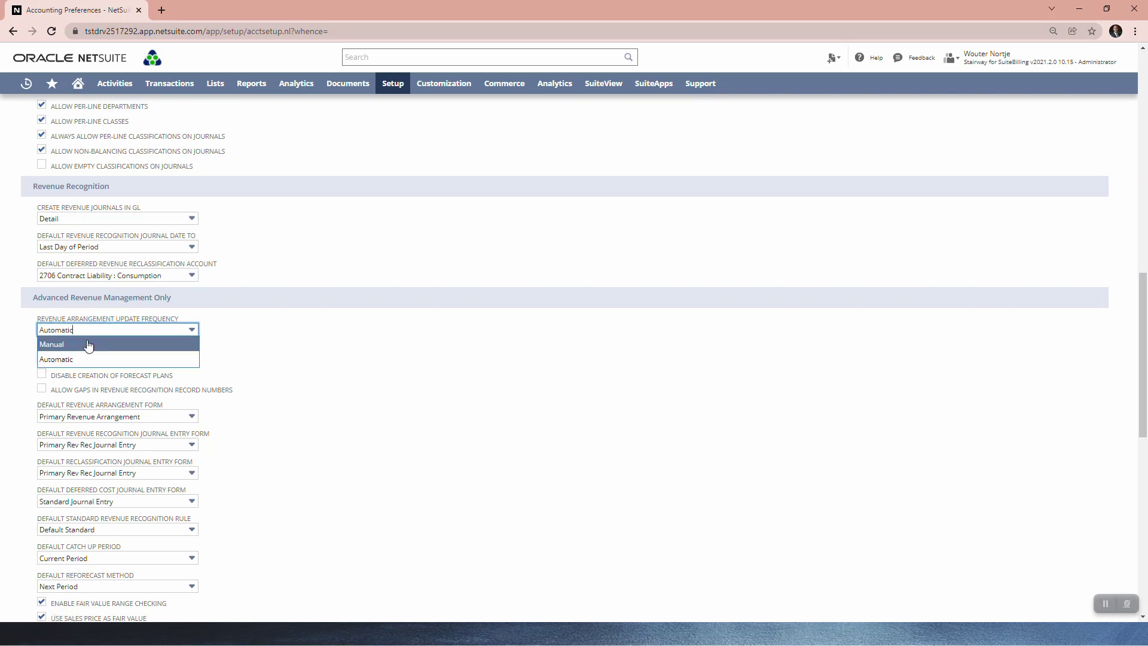
{"action": "key", "text": "Escape"}
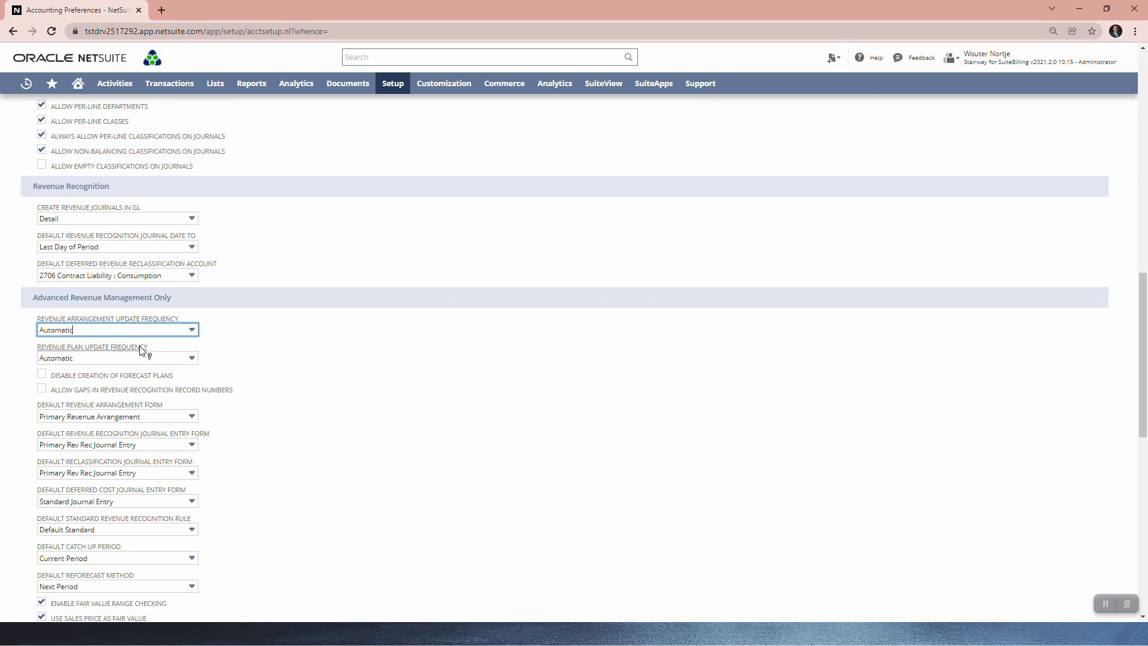
{"action": "key", "text": "alt+Tab"}
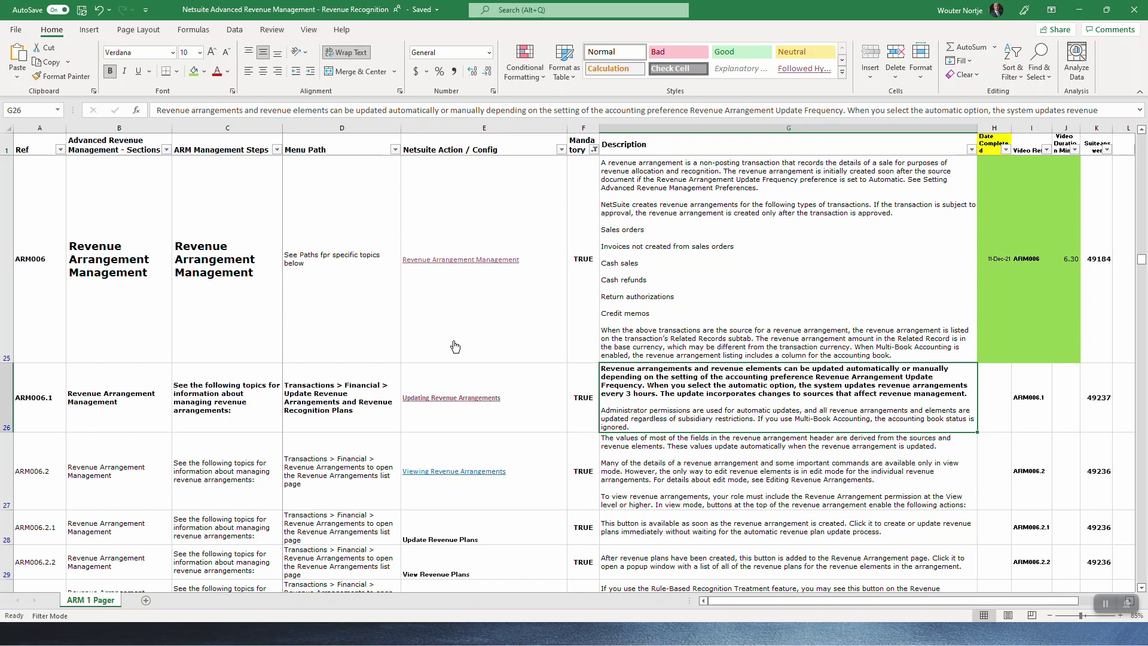
Step: Bring up the SuiteAnswers article 'Updating Revenue Arrangements' in Chrome
{"action": "key", "text": "alt+Tab"}
{"action": "key", "text": "alt+Tab"}
{"action": "key", "text": "alt+Tab"}
{"action": "key", "text": "alt+Tab"}
{"action": "key", "text": "alt+Tab"}
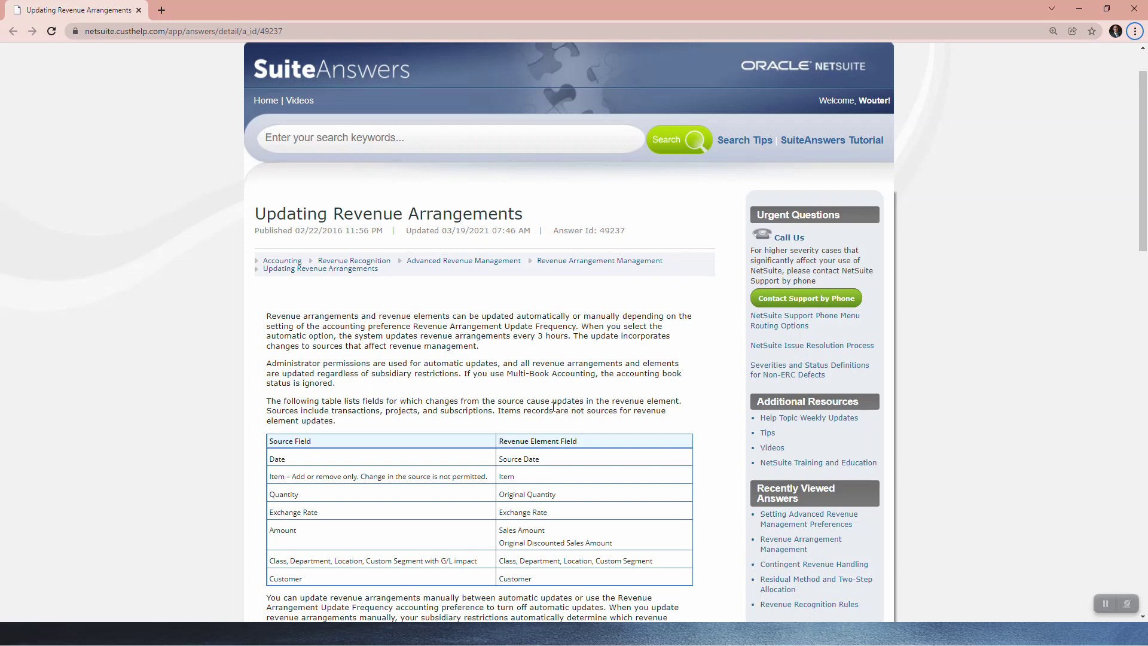
{"action": "scroll", "coordinate": [356, 404], "scroll_direction": "down", "scroll_amount": 1}
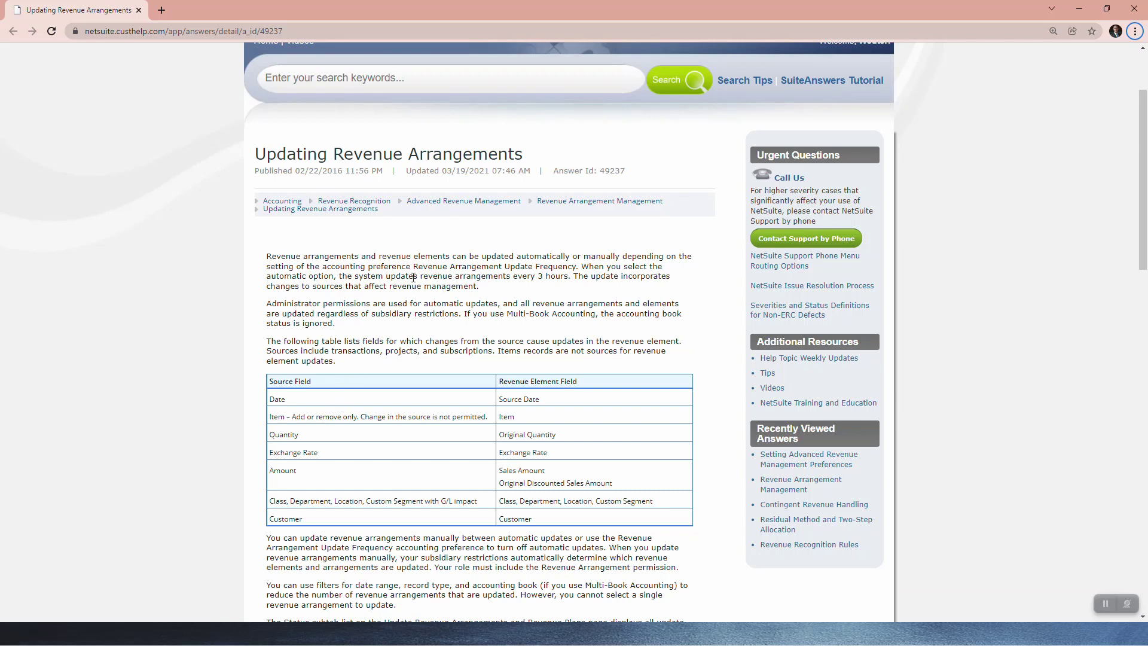
{"action": "scroll", "coordinate": [439, 290], "scroll_direction": "down", "scroll_amount": 4}
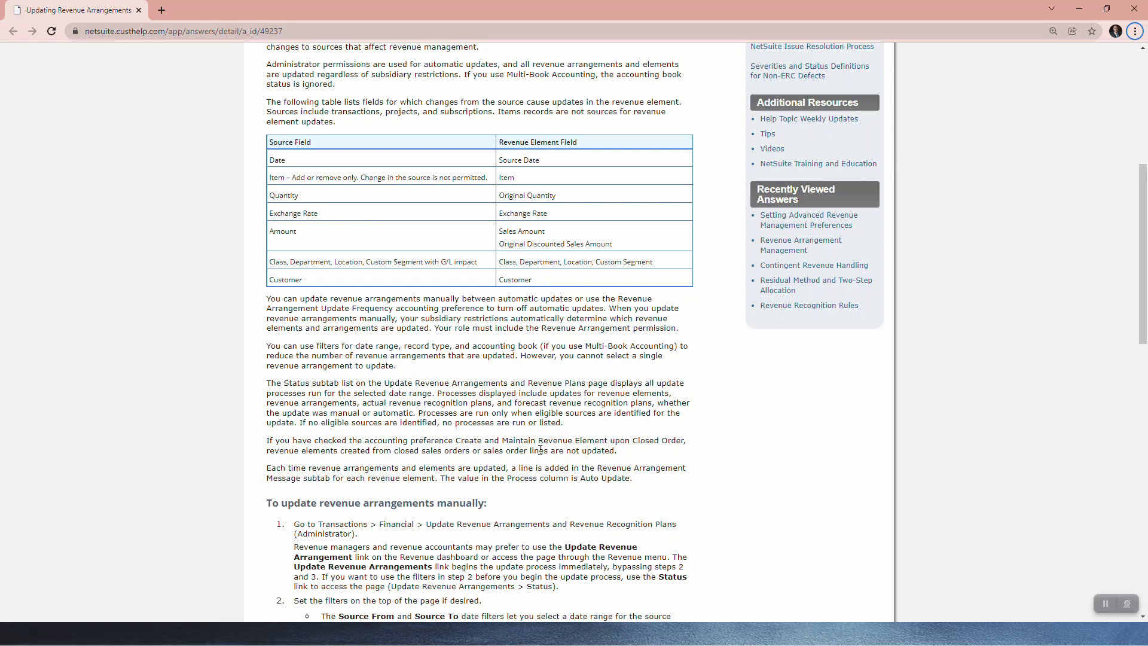
{"action": "scroll", "coordinate": [602, 453], "scroll_direction": "down", "scroll_amount": 2}
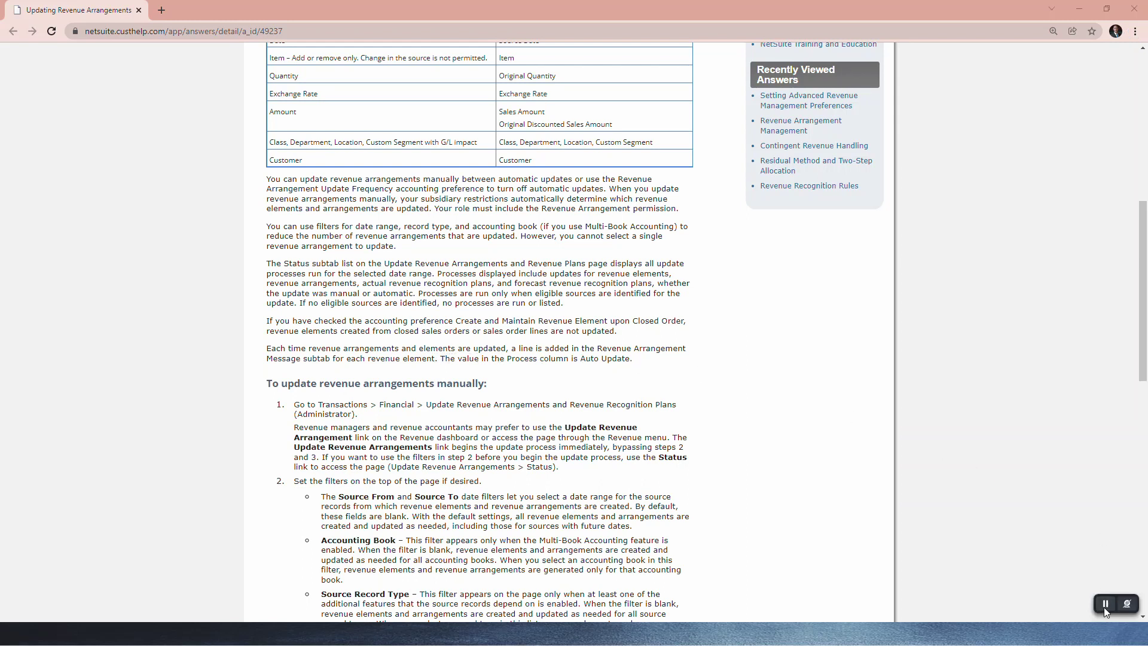
{"action": "scroll", "coordinate": [613, 464], "scroll_direction": "down", "scroll_amount": 3}
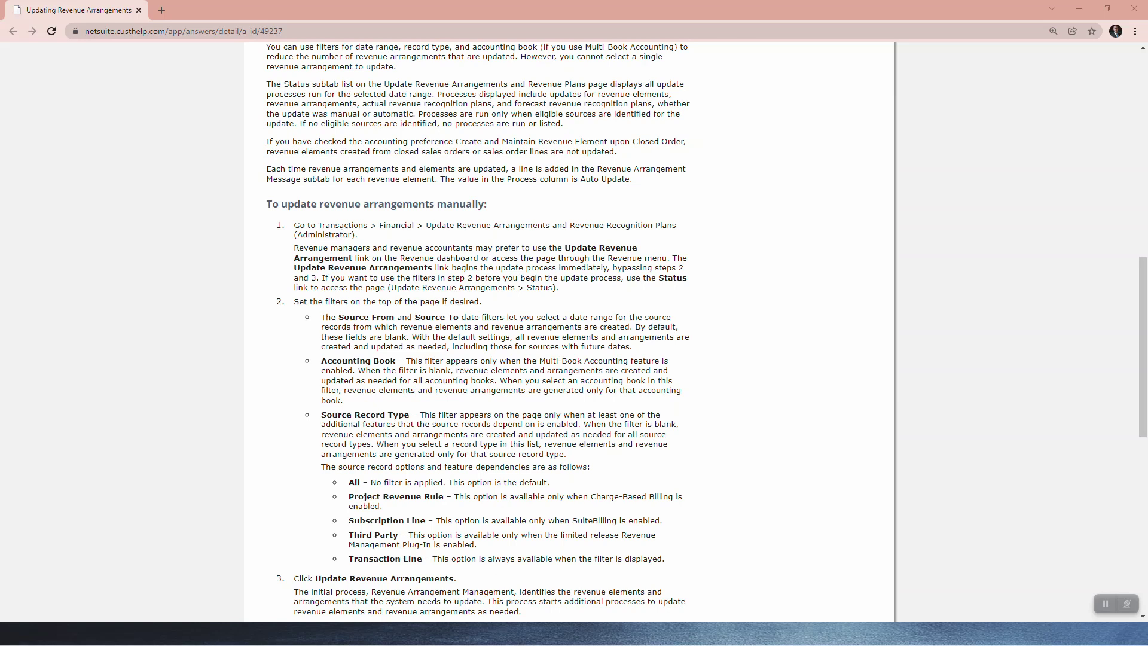
{"action": "key", "text": "alt+Tab"}
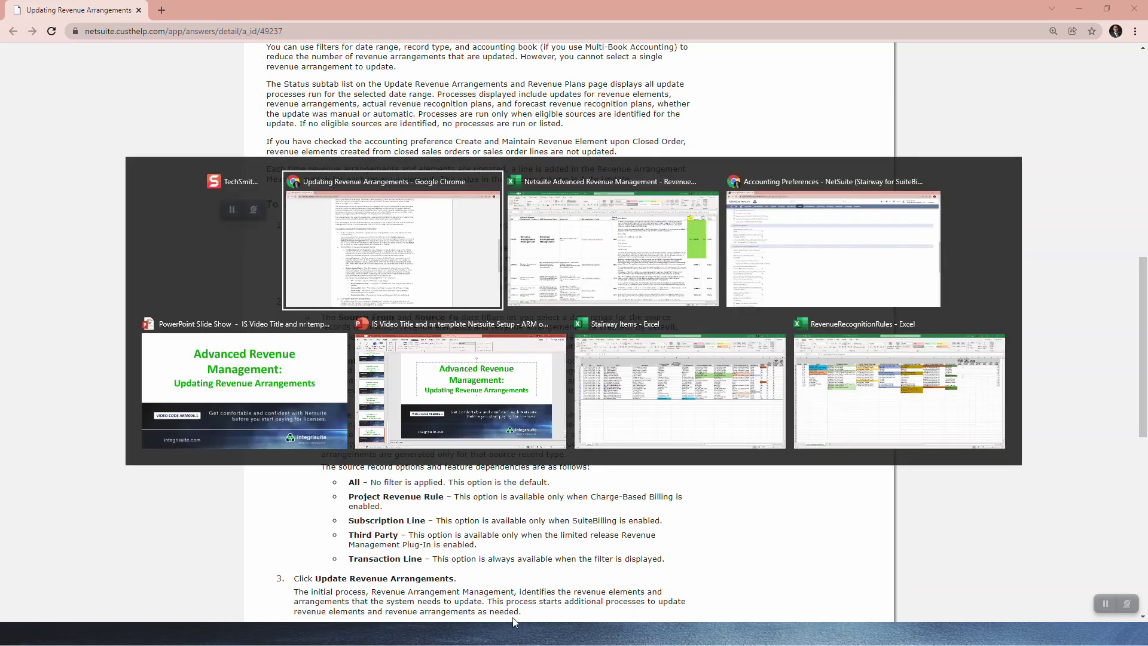
Step: Open closed sales order SO163 from the Sales Orders list and show its Actions menu
{"action": "key", "text": "alt+Tab"}
{"action": "key", "text": "alt+Tab"}
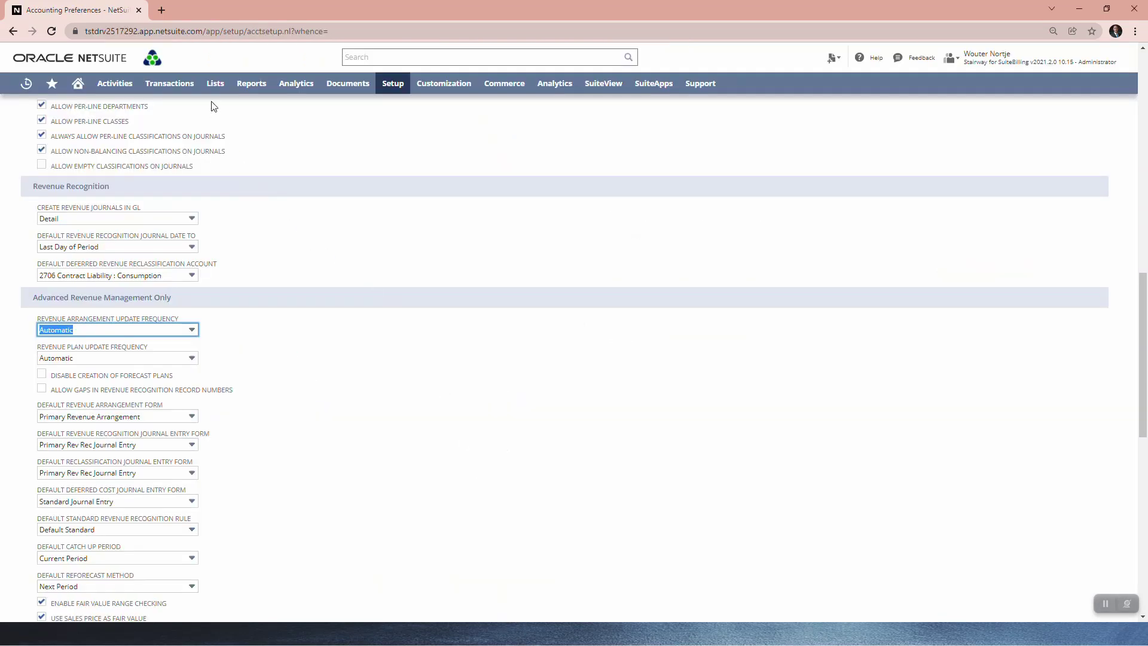
{"action": "mouse_move", "coordinate": [178, 88]}
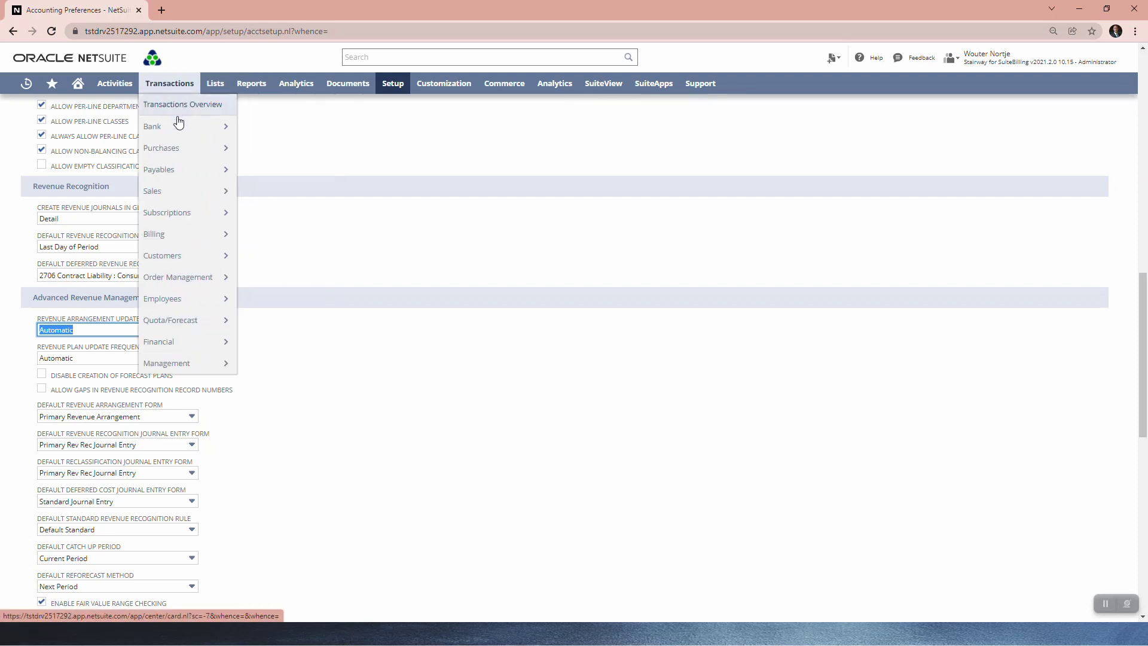
{"action": "mouse_move", "coordinate": [179, 194]}
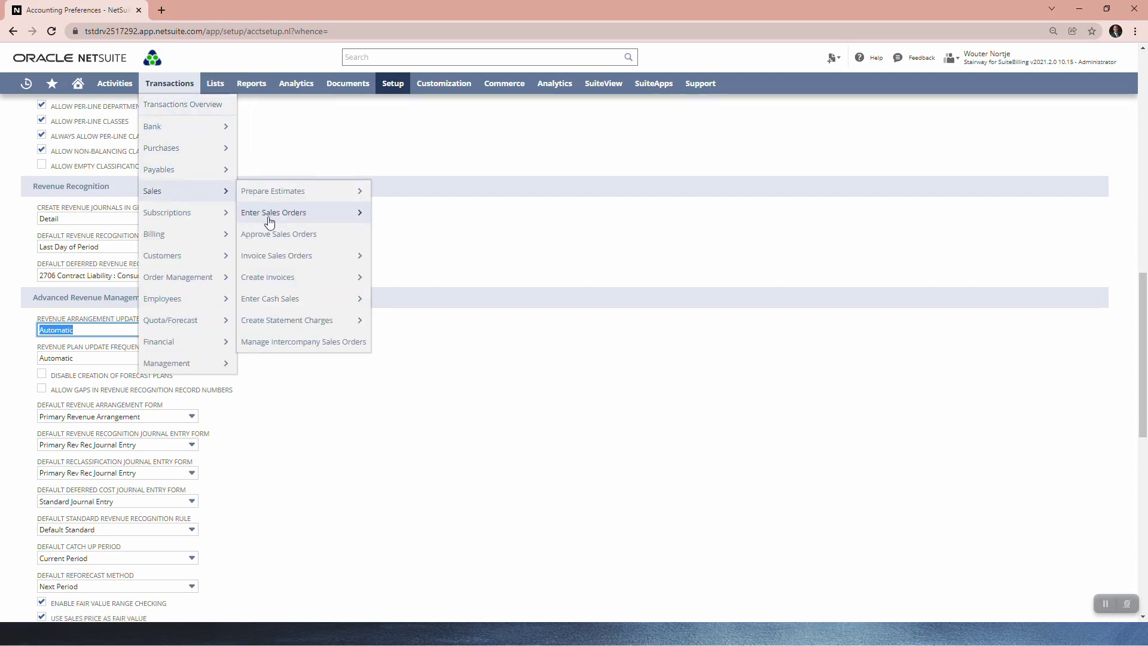
{"action": "mouse_move", "coordinate": [358, 214]}
{"action": "left_click", "coordinate": [379, 219]}
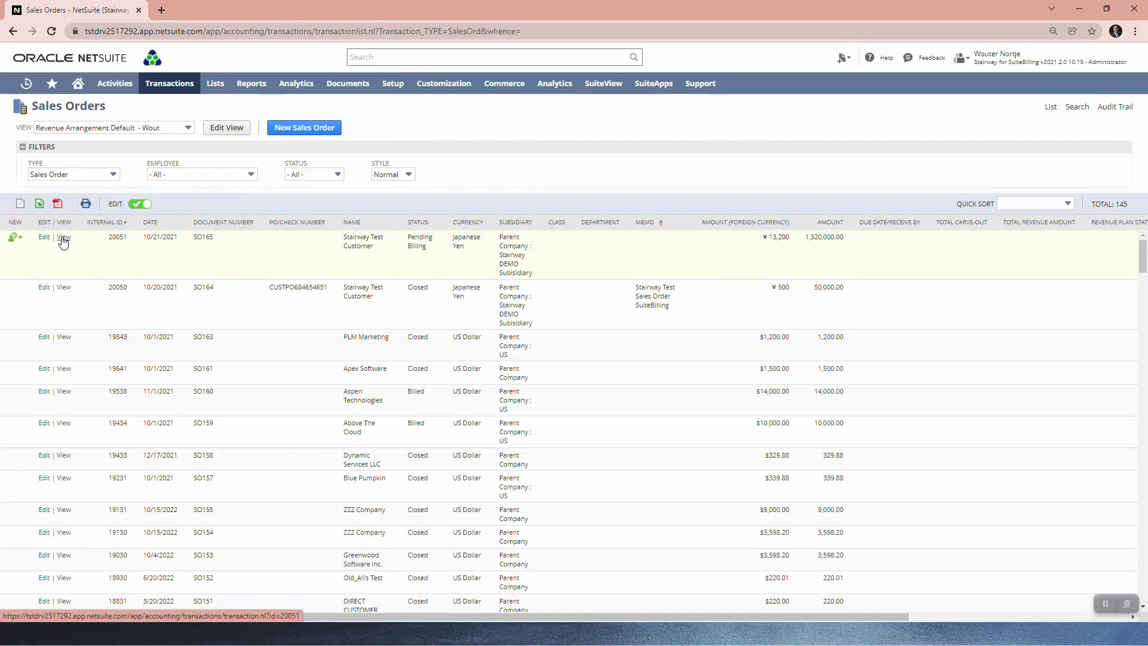
{"action": "left_click", "coordinate": [65, 340]}
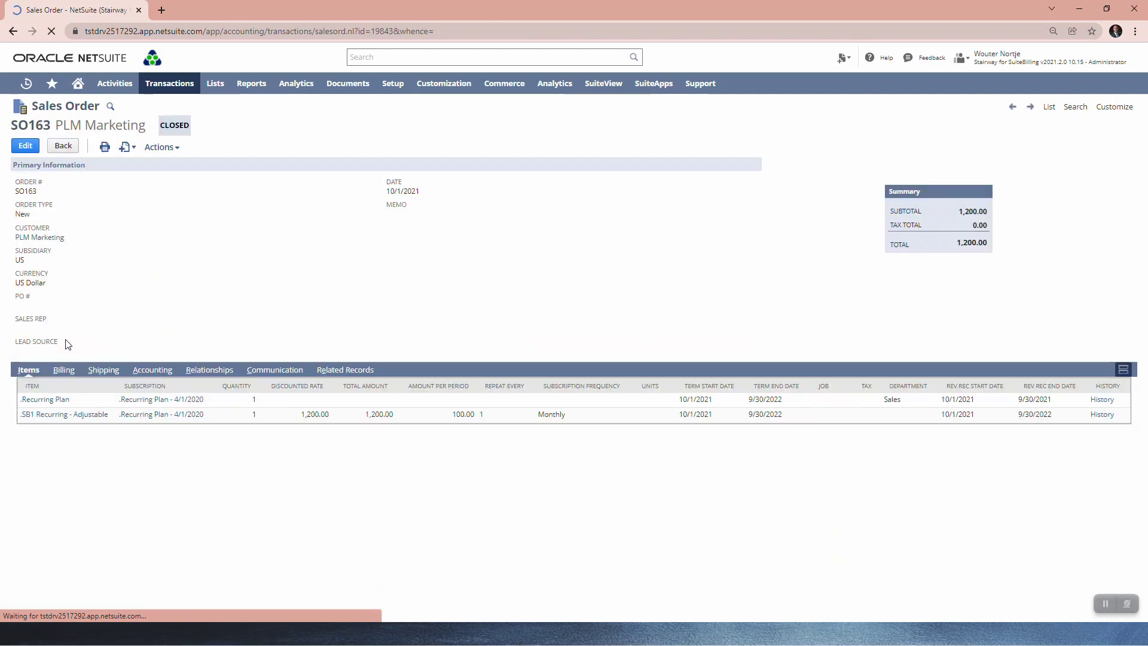
{"action": "left_click", "coordinate": [154, 147]}
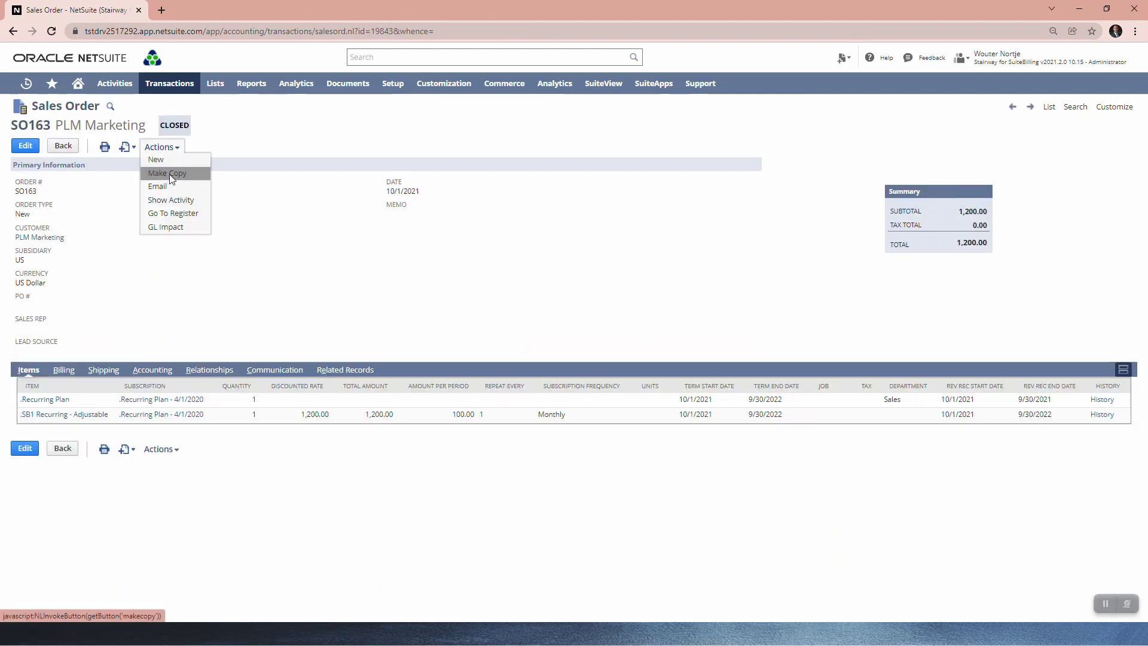
Step: Copy SO163, give the copy the memo 'TEST ARM Video', and save it
{"action": "left_click", "coordinate": [171, 173]}
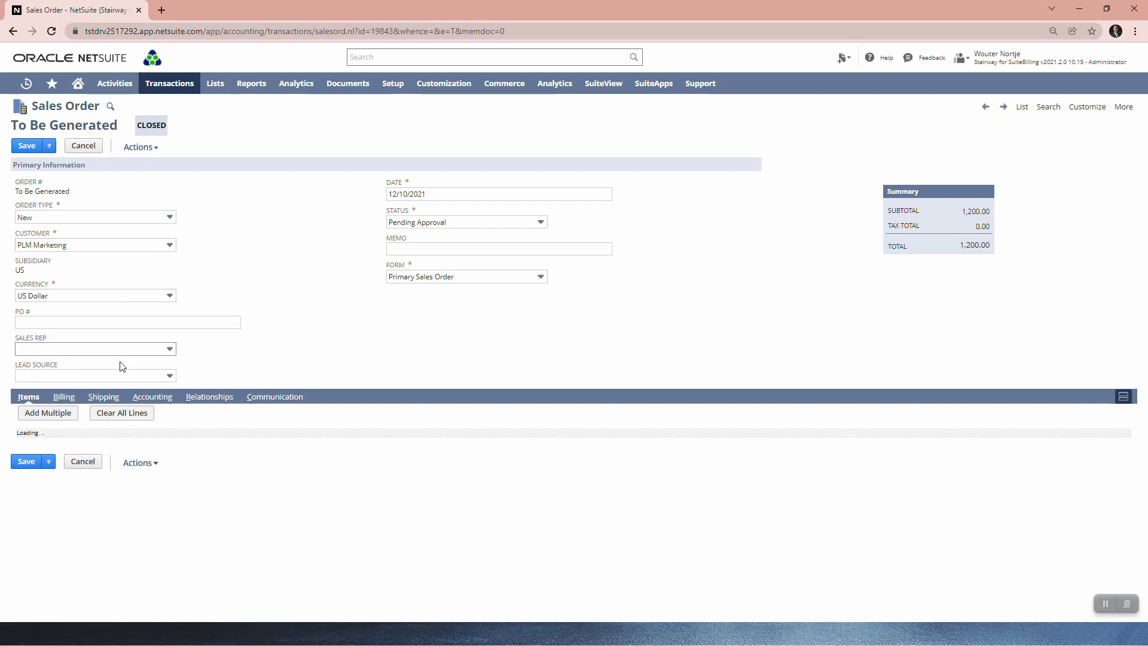
{"action": "left_click", "coordinate": [424, 249]}
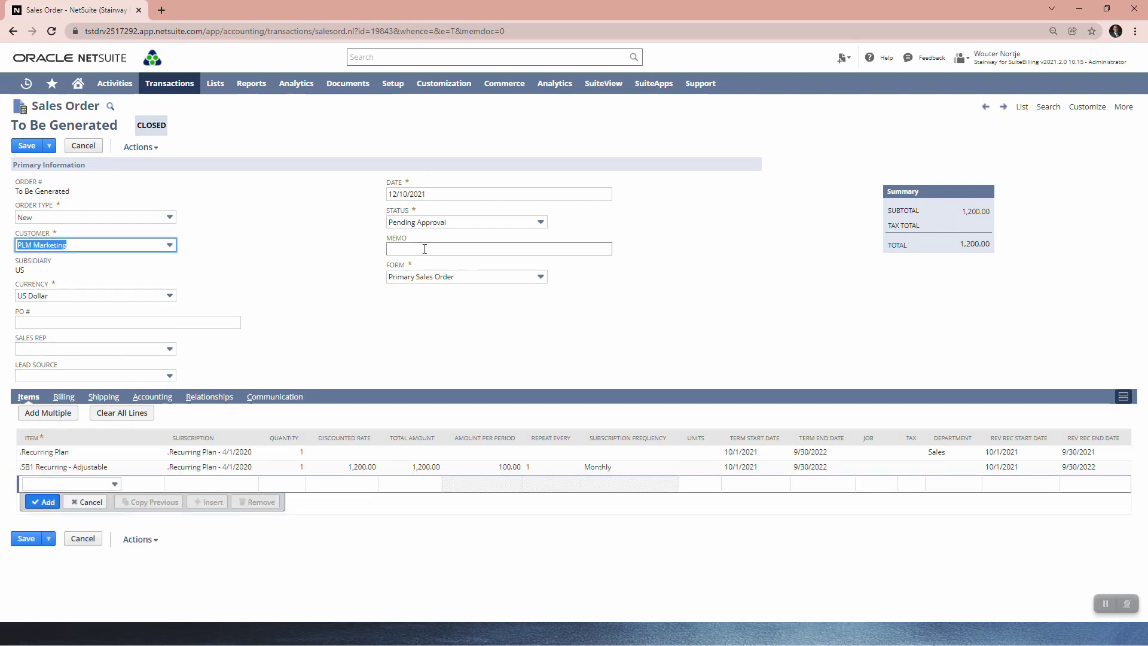
{"action": "type", "text": "TE"}
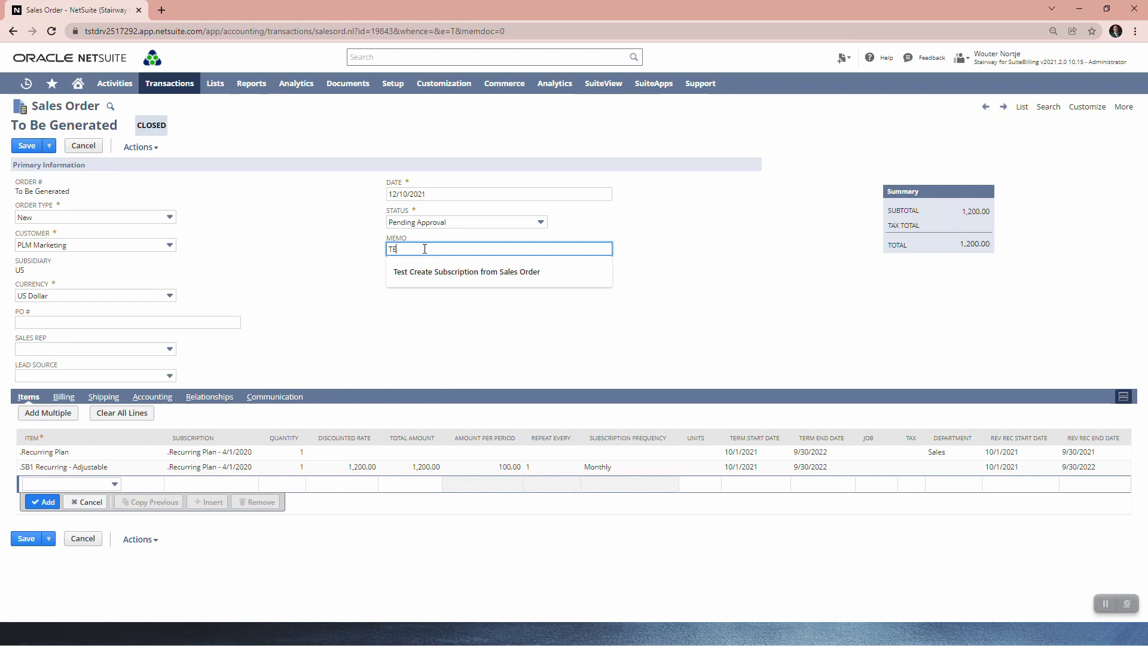
{"action": "type", "text": "ST ARM "}
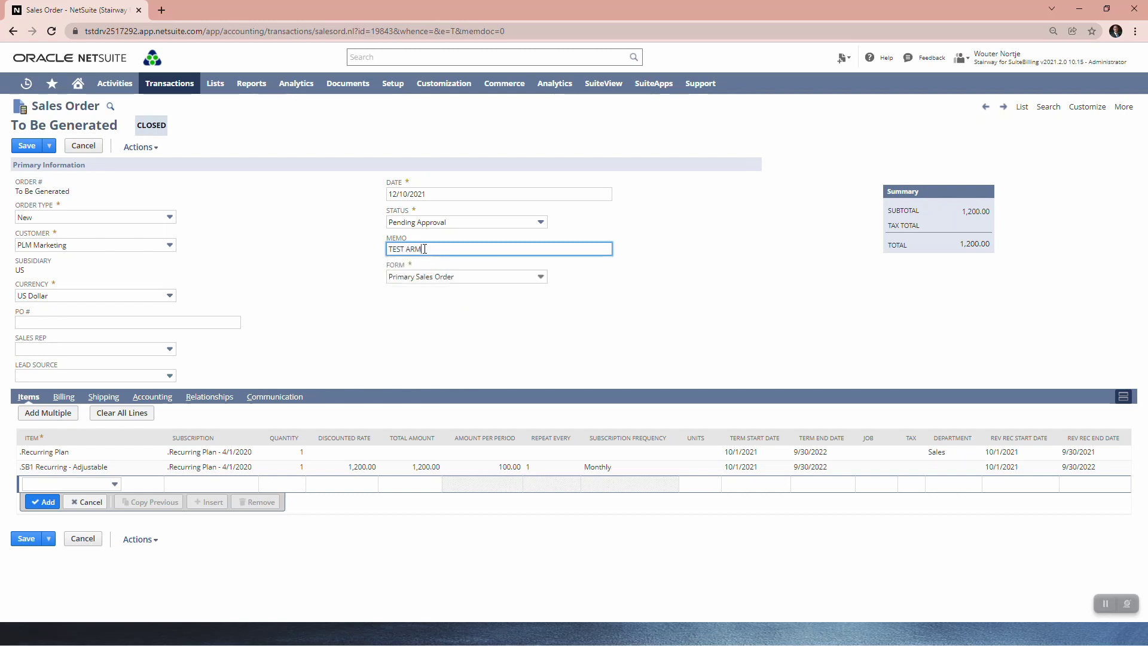
{"action": "type", "text": "Video"}
{"action": "left_click", "coordinate": [22, 149]}
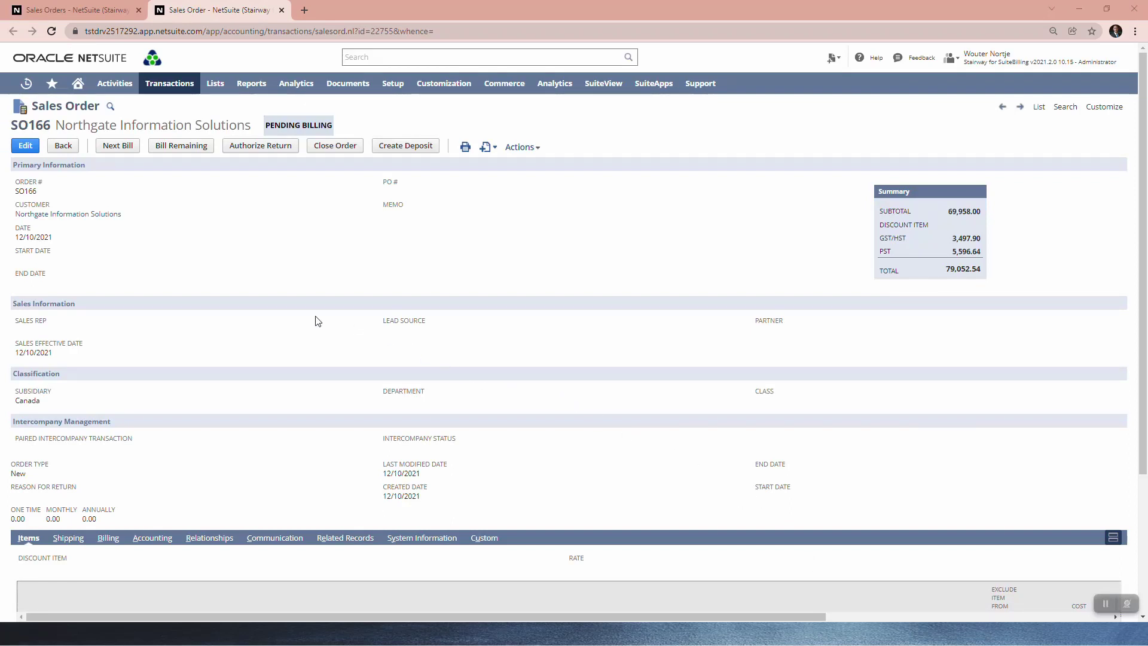
{"action": "scroll", "coordinate": [210, 271], "scroll_direction": "down", "scroll_amount": 3}
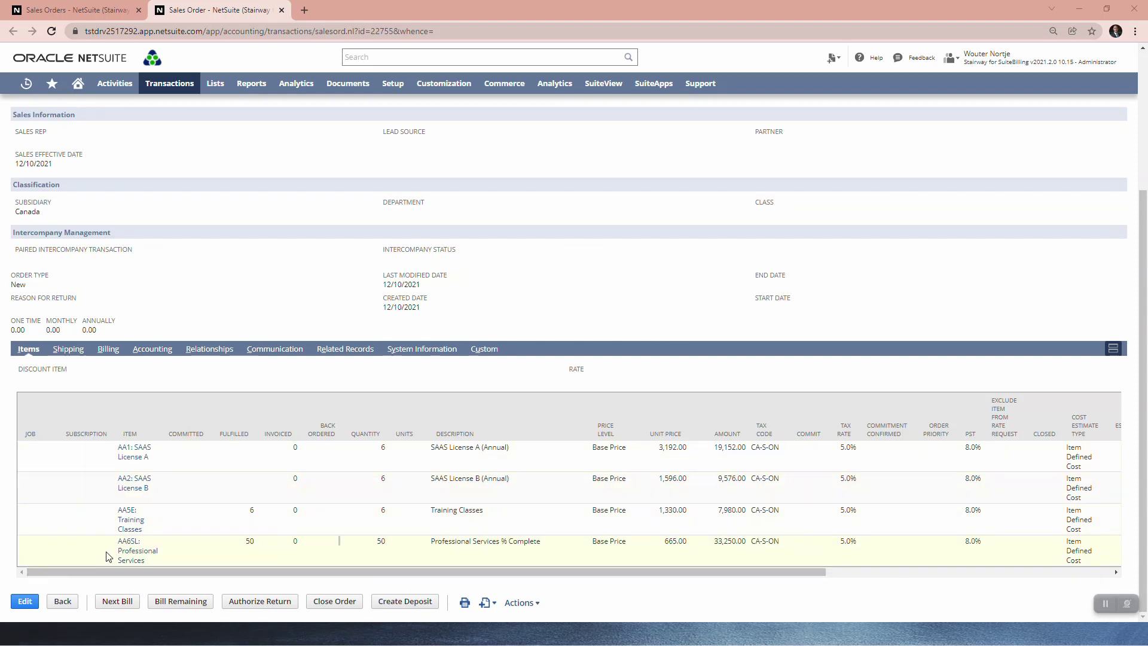
{"action": "key", "text": "alt+Tab"}
{"action": "key", "text": "alt+Tab"}
{"action": "key", "text": "alt+Tab"}
{"action": "key", "text": "alt+Tab"}
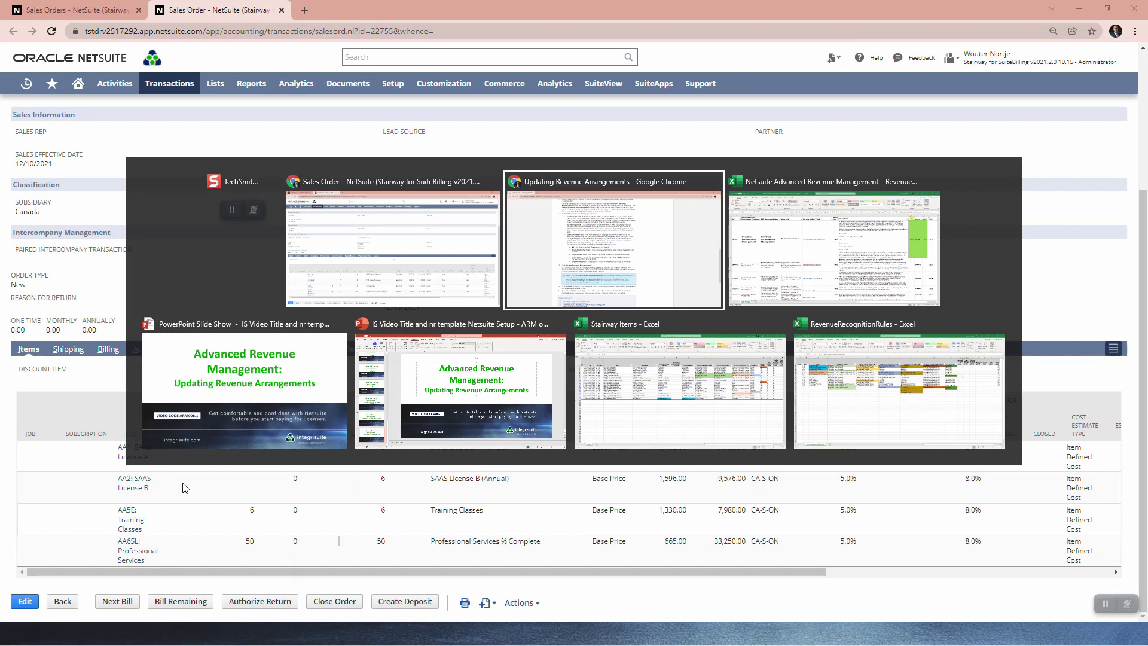
{"action": "key", "text": "alt+Tab"}
{"action": "key", "text": "alt+Tab"}
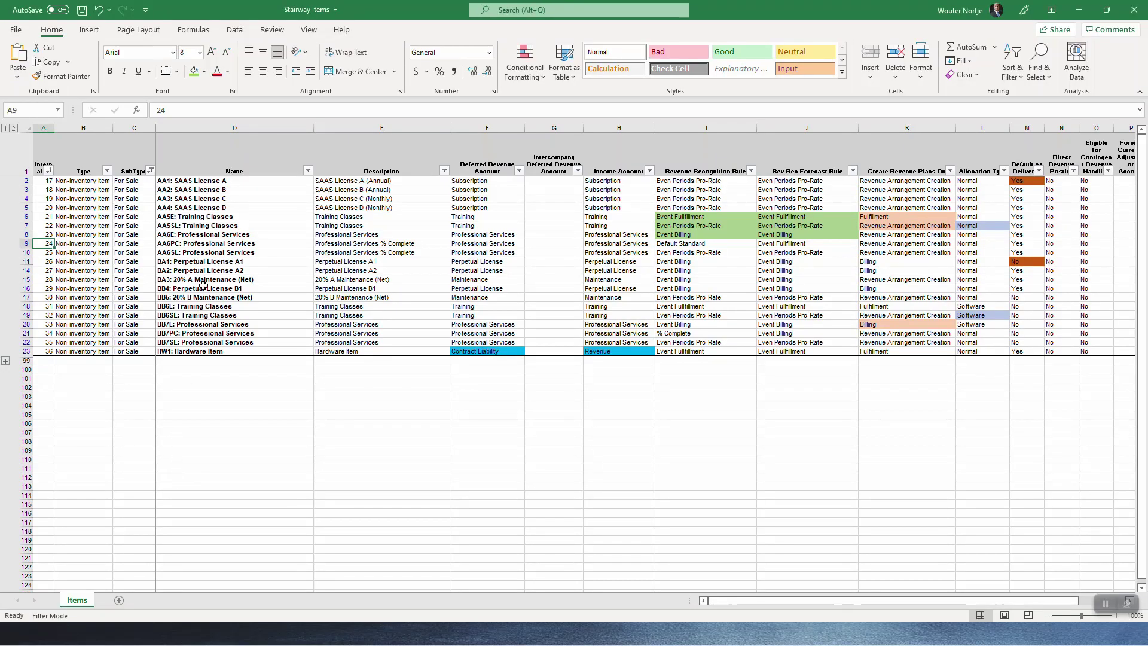
{"action": "left_click_drag", "start_coordinate": [210, 181], "coordinate": [204, 352]}
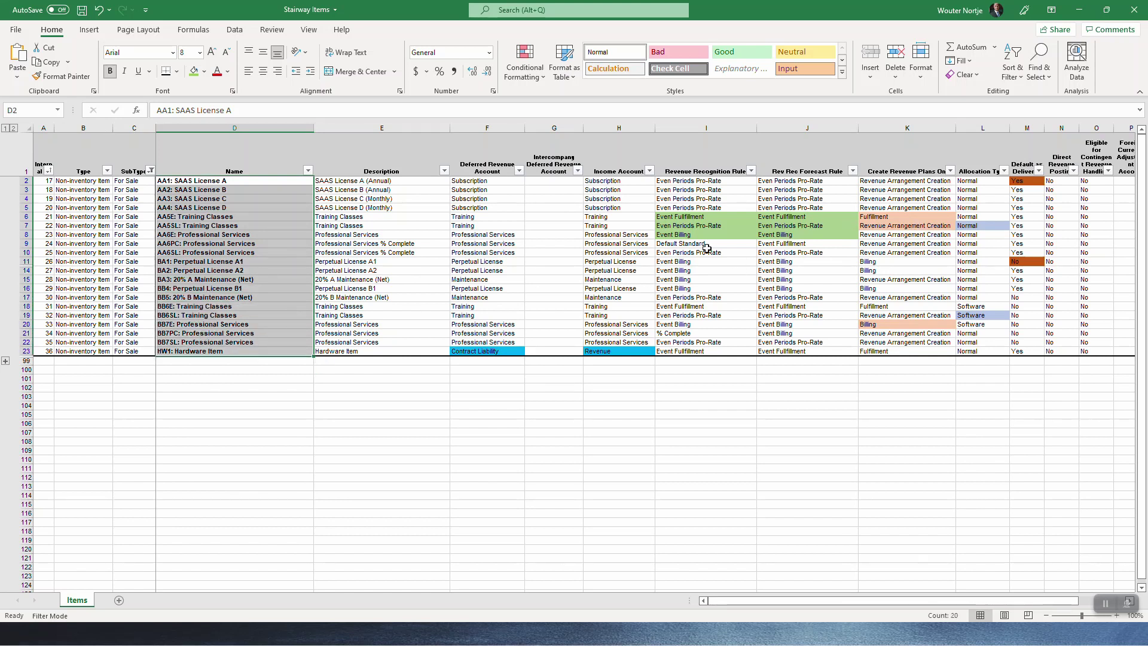
{"action": "key", "text": "alt+Tab"}
{"action": "key", "text": "alt+Tab"}
Step: Copy SO166 with memo 'TEST Manual Update 2', check the items, and save it as SO167
{"action": "scroll", "coordinate": [282, 335], "scroll_direction": "up", "scroll_amount": 3}
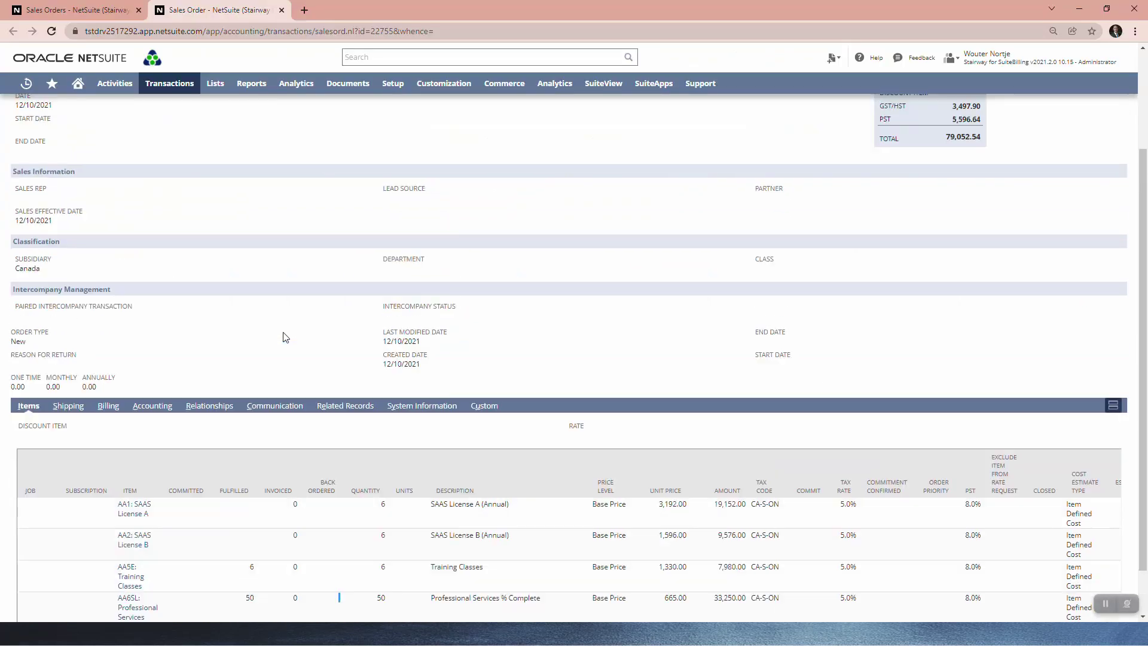
{"action": "mouse_move", "coordinate": [499, 149]}
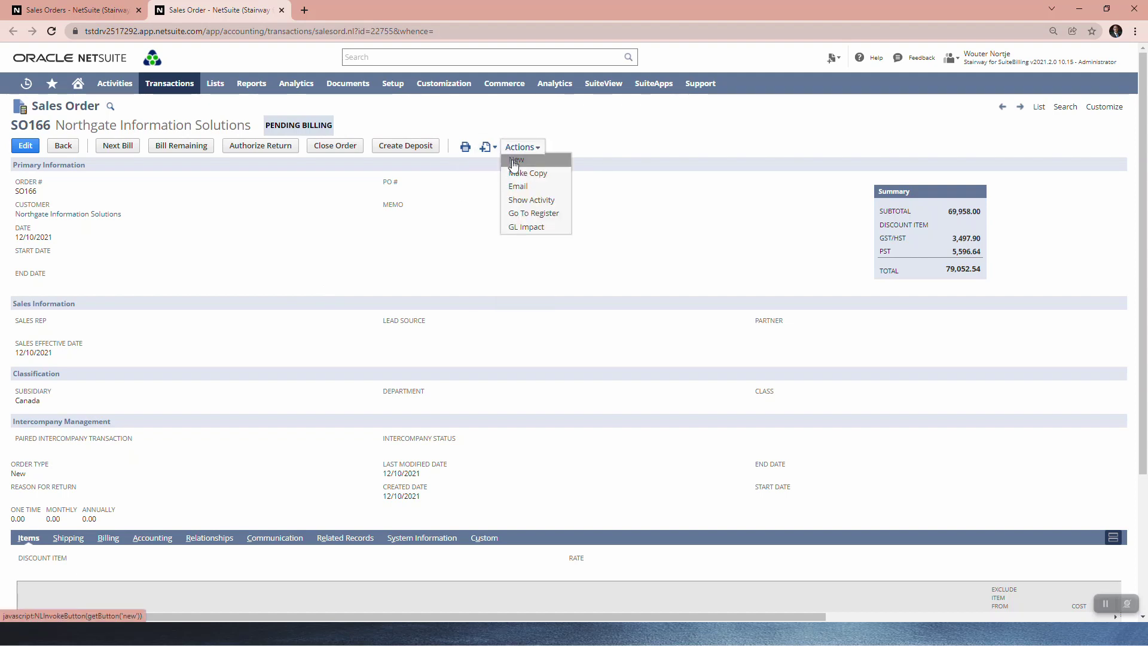
{"action": "left_click", "coordinate": [516, 176]}
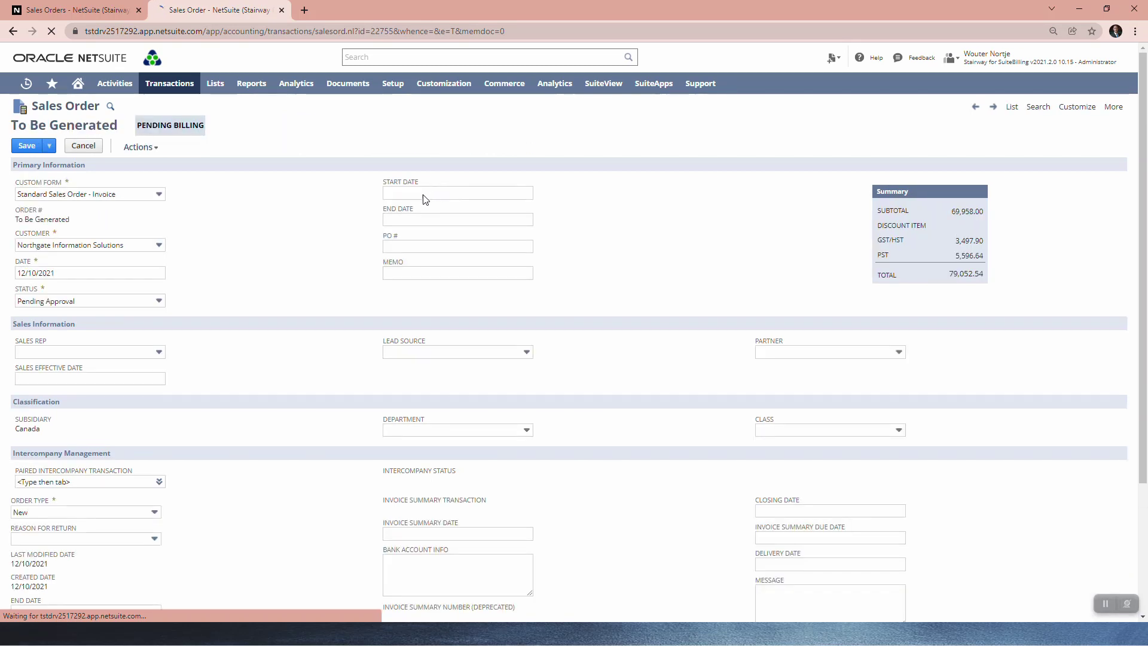
{"action": "left_click", "coordinate": [423, 274]}
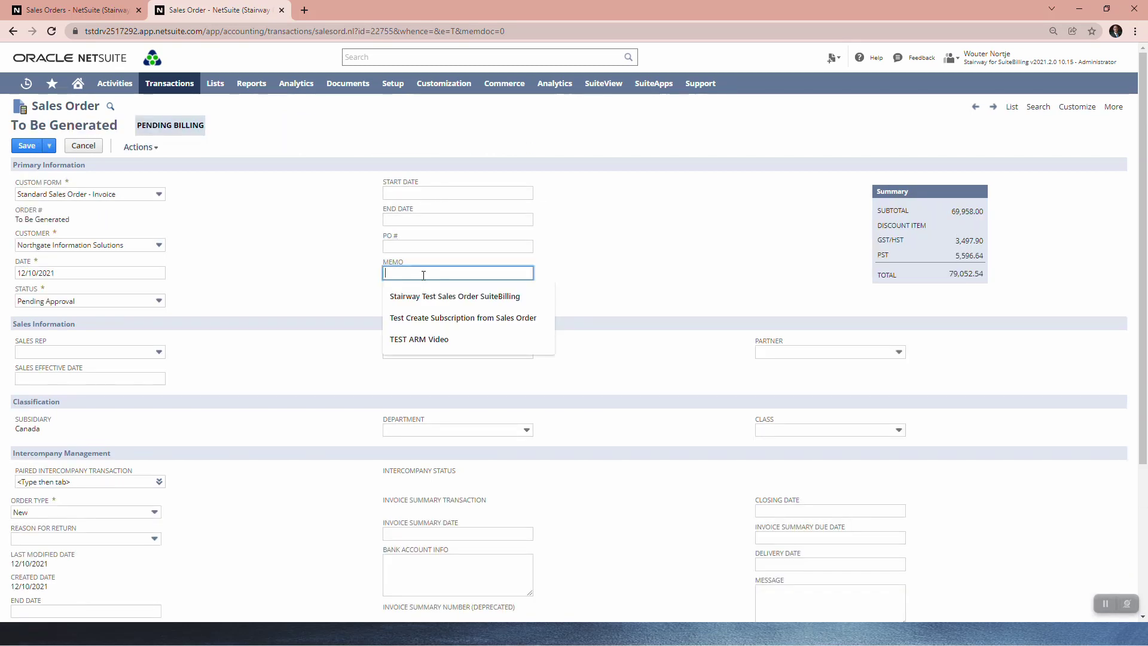
{"action": "type", "text": "T"}
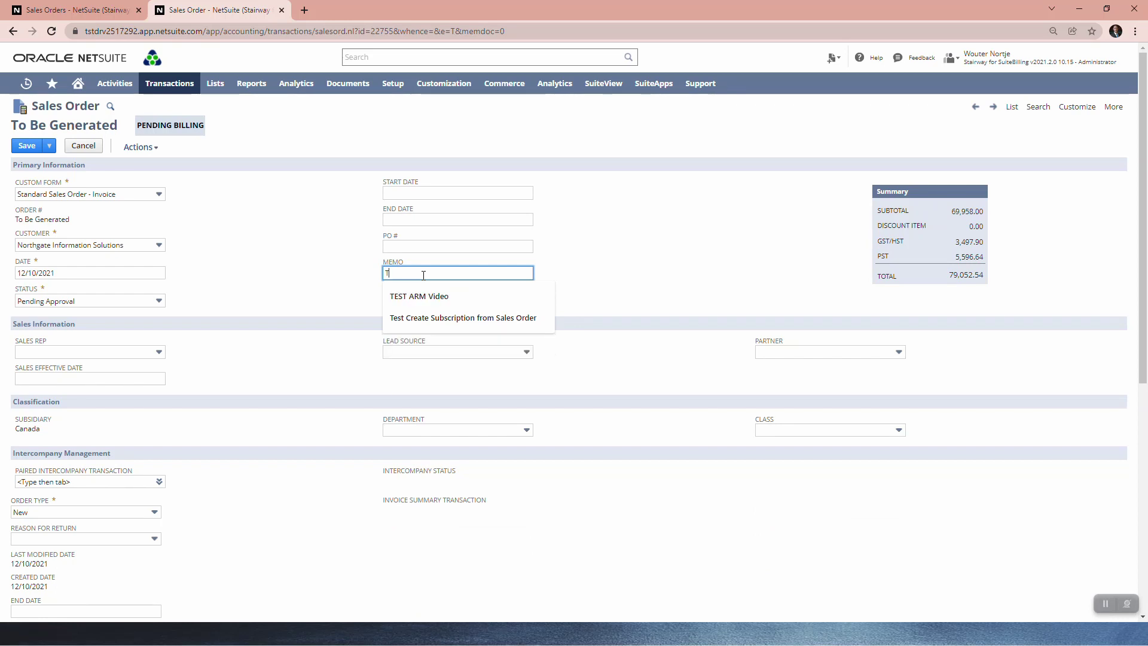
{"action": "type", "text": "EST Manag"}
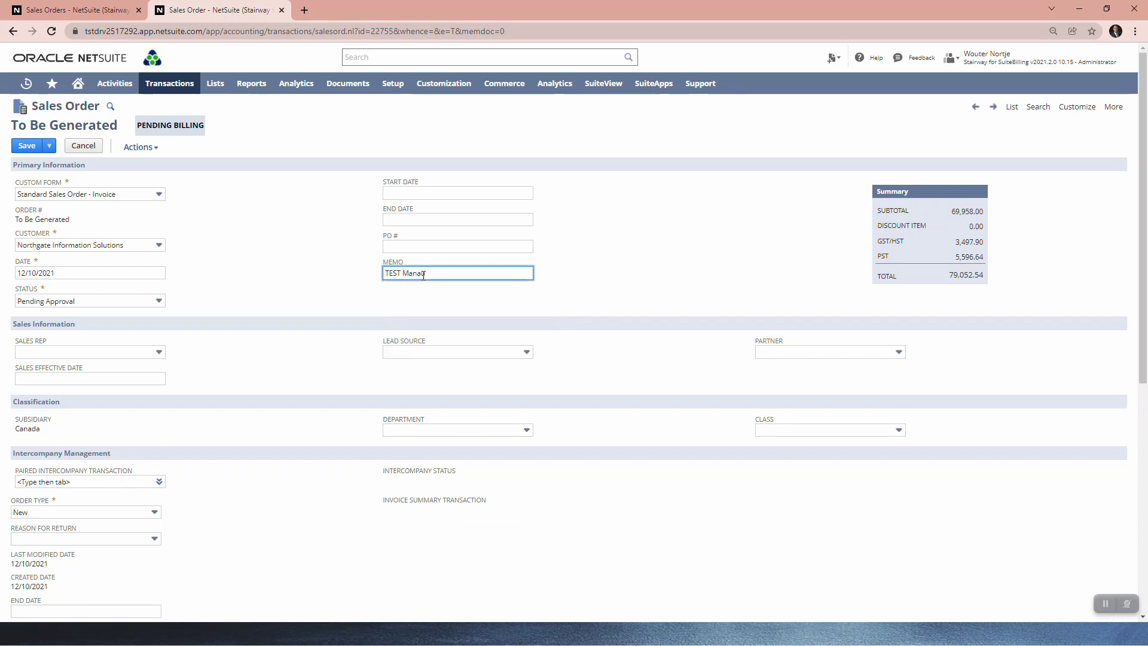
{"action": "key", "text": "BackSpace"}
{"action": "type", "text": "ual Update 2"}
{"action": "scroll", "coordinate": [297, 310], "scroll_direction": "down", "scroll_amount": 5}
{"action": "scroll", "coordinate": [298, 323], "scroll_direction": "down", "scroll_amount": 3}
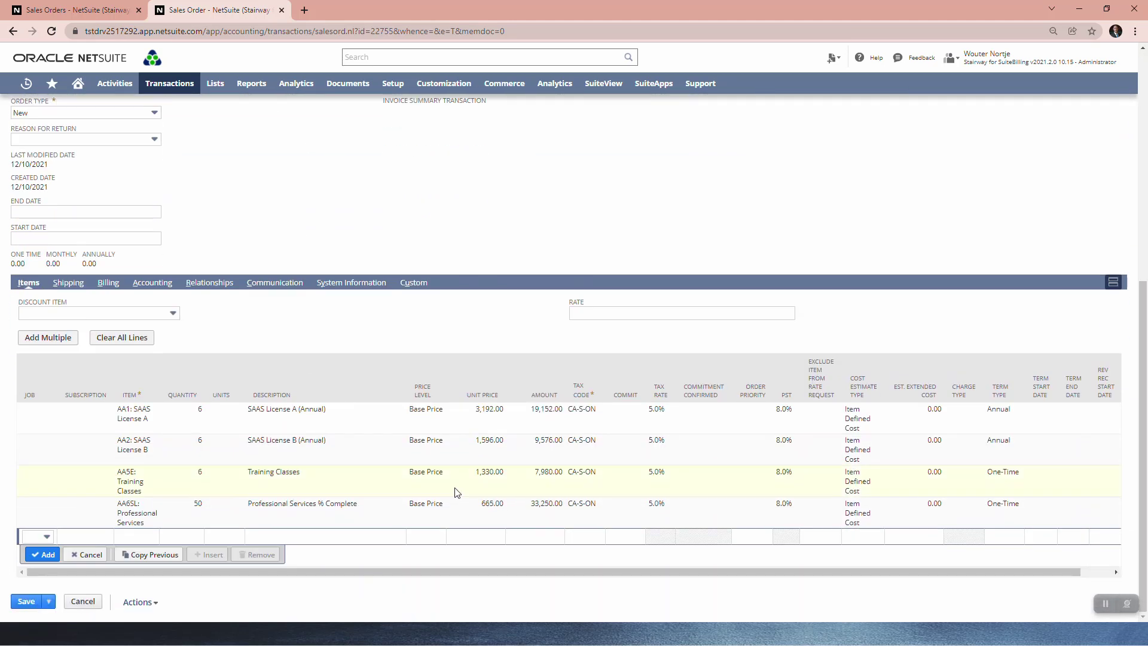
{"action": "scroll", "coordinate": [520, 418], "scroll_direction": "up", "scroll_amount": 8}
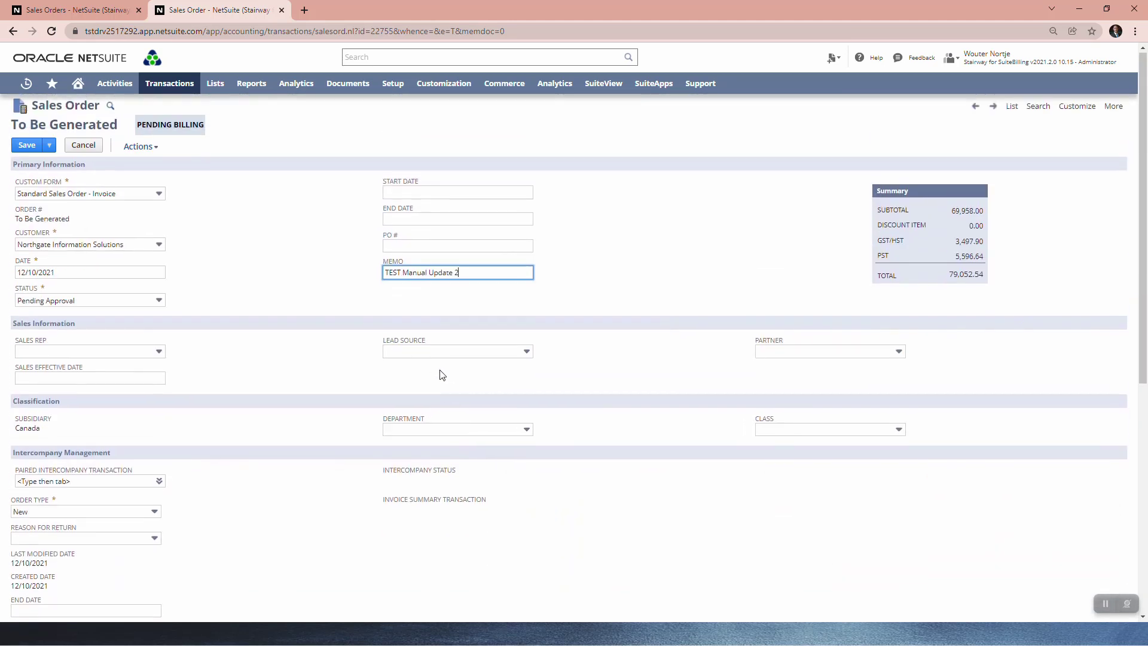
{"action": "left_click", "coordinate": [29, 147]}
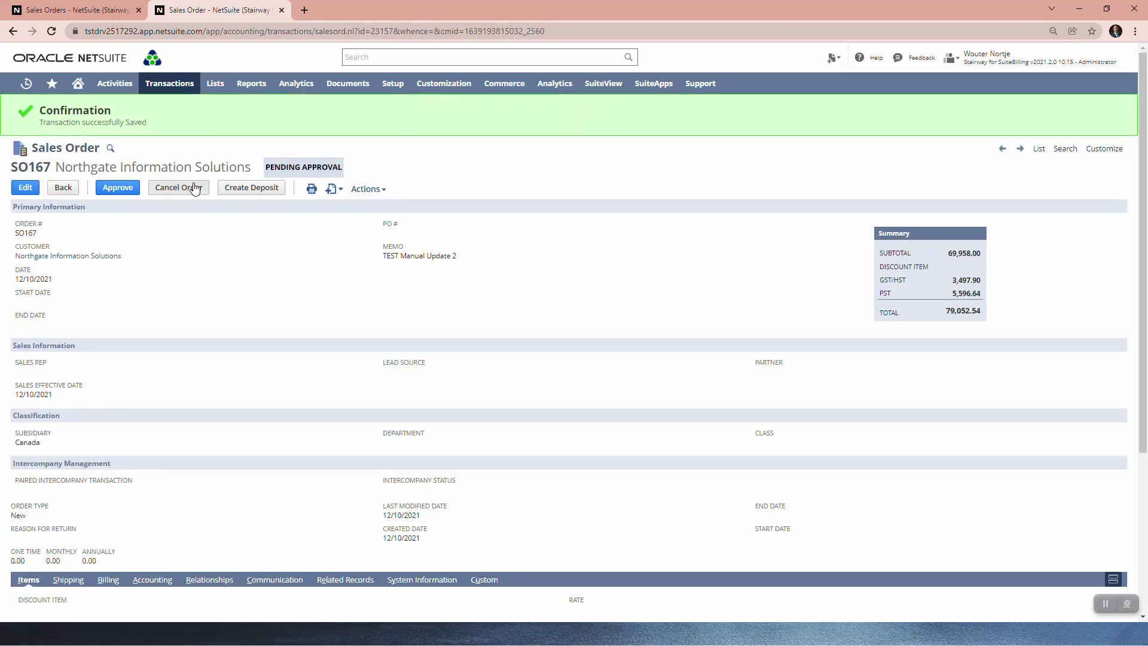
Step: Approve SO167, save its item fulfillment IF82 for both lines, and return to the Sales Orders list
{"action": "left_click", "coordinate": [124, 191]}
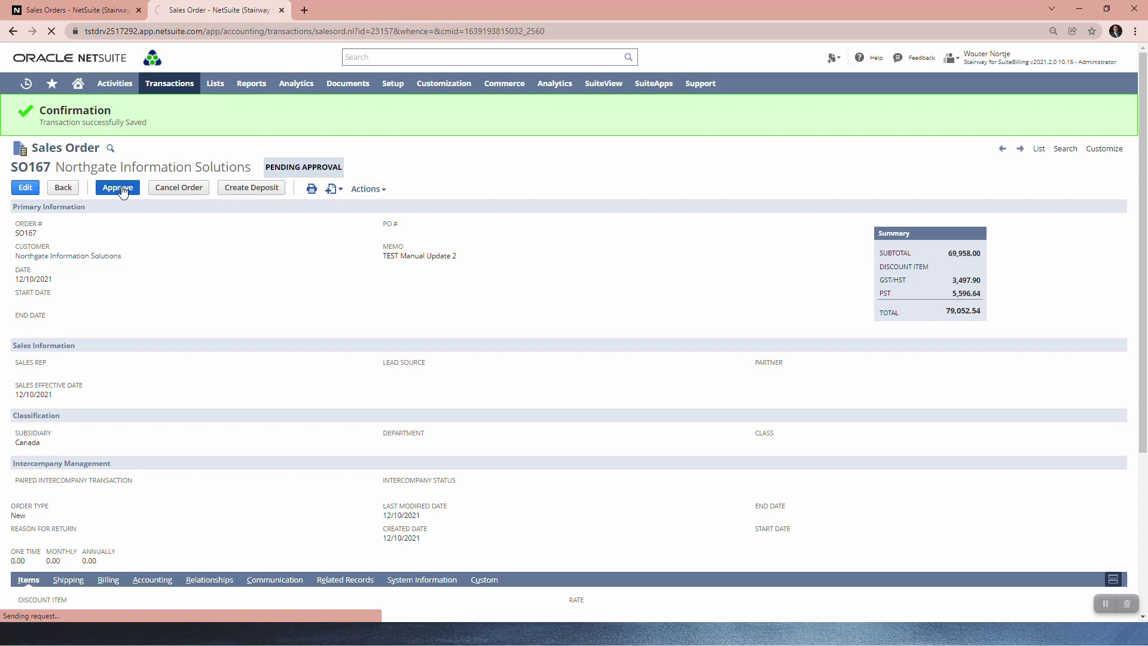
{"action": "key", "text": "alt+Tab"}
{"action": "key", "text": "alt+Tab"}
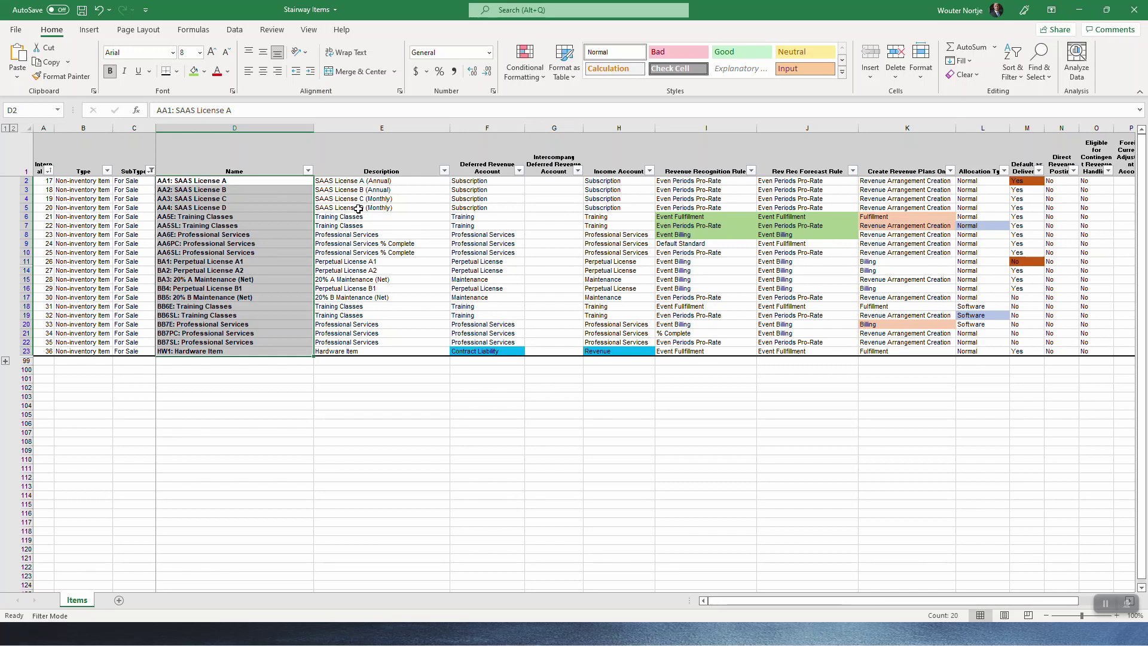
{"action": "key", "text": "alt+Tab"}
{"action": "key", "text": "alt+Tab"}
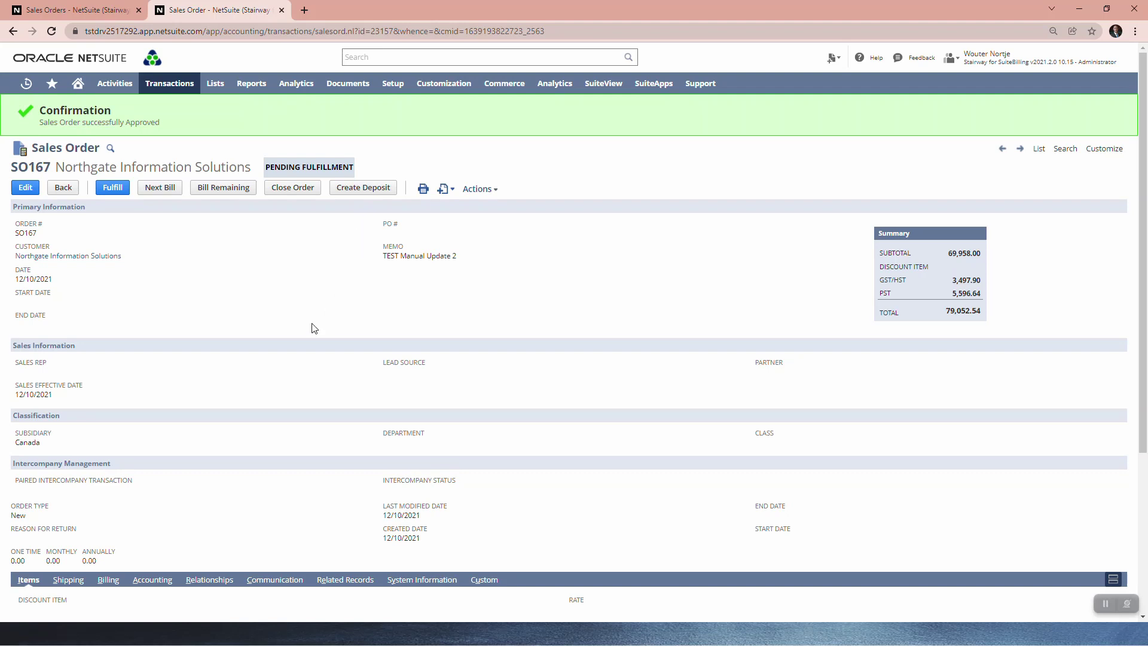
{"action": "left_click", "coordinate": [112, 188]}
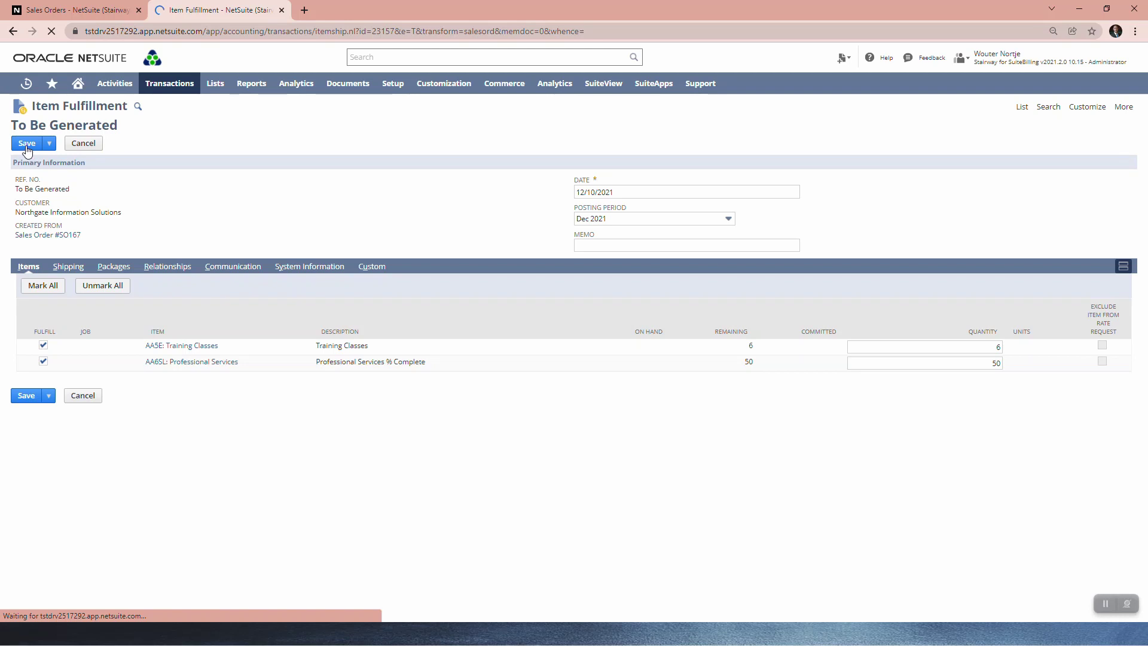
{"action": "left_click", "coordinate": [27, 146]}
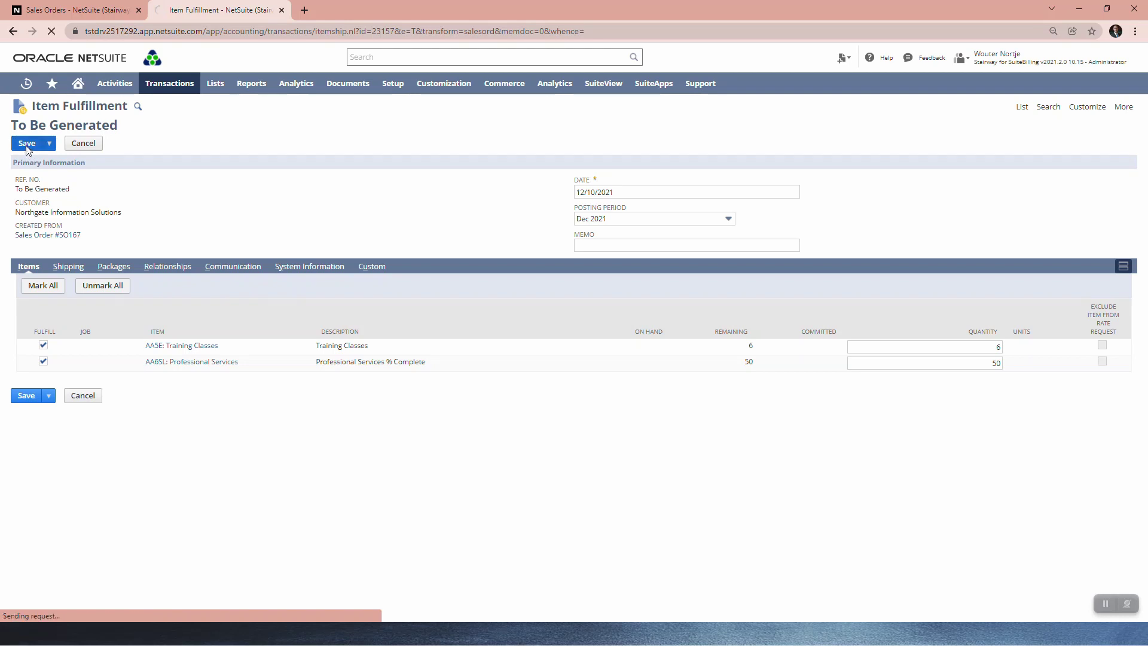
{"action": "left_click", "coordinate": [78, 8]}
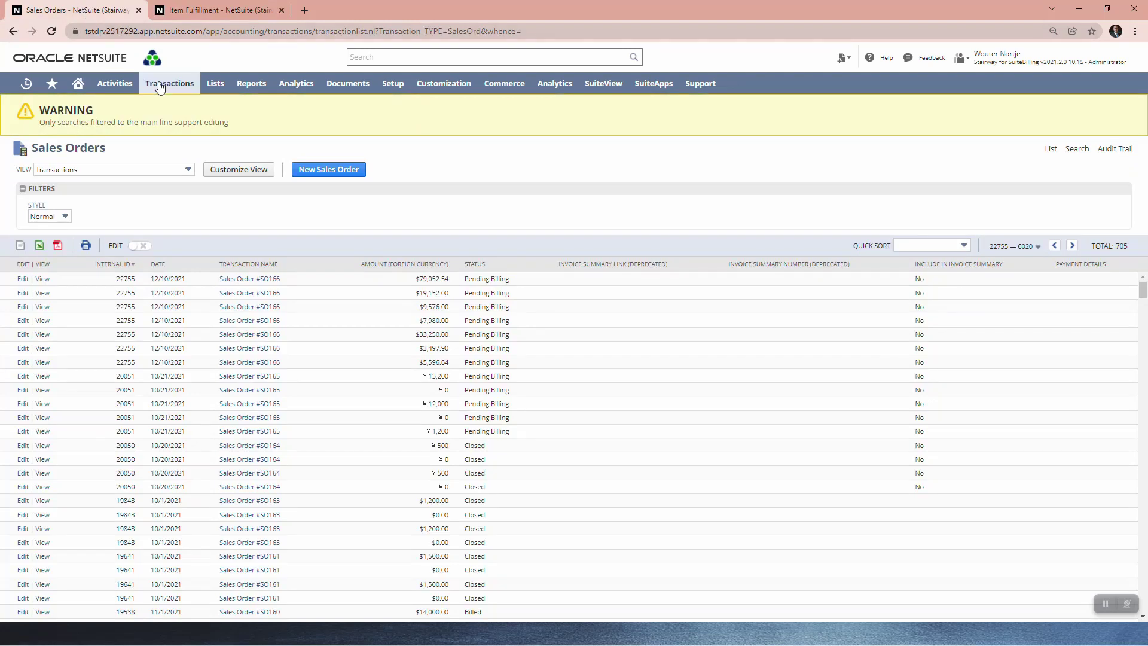
Step: Open Transactions > Financial > Update Revenue Arrangements and Revenue Plans and refresh its status list
{"action": "mouse_move", "coordinate": [161, 87]}
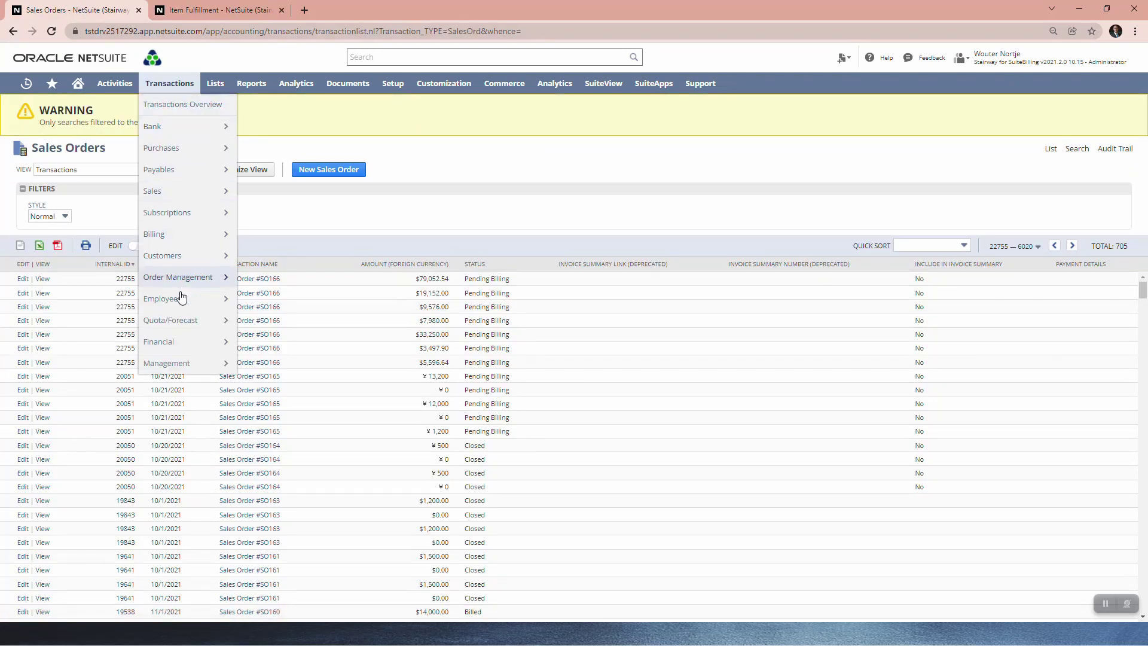
{"action": "mouse_move", "coordinate": [173, 348]}
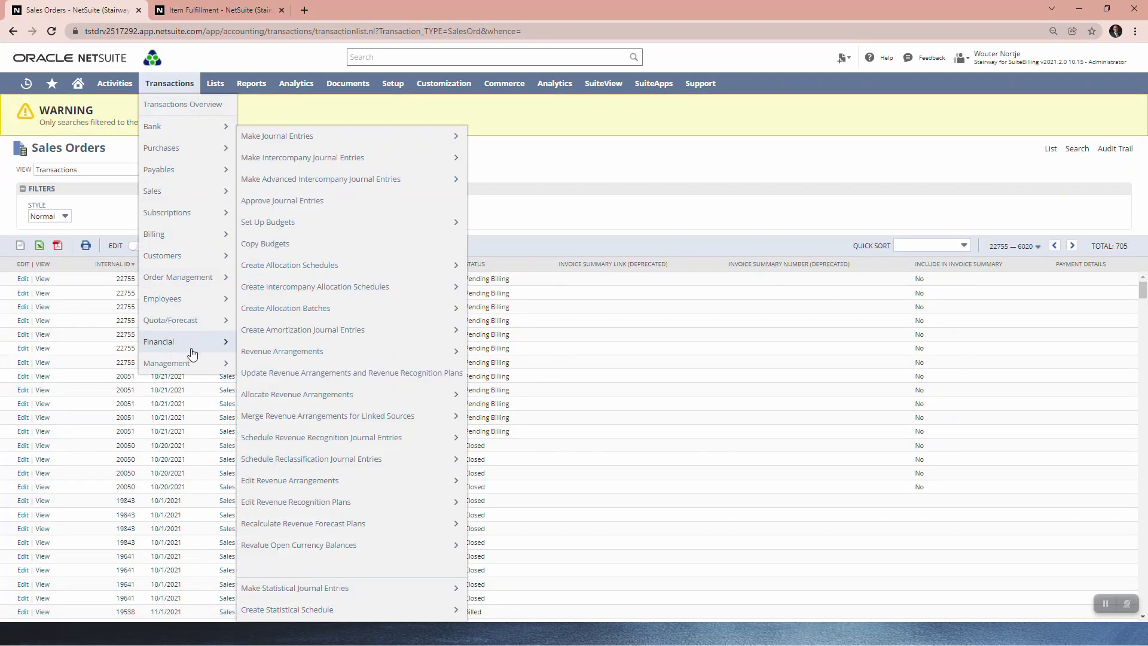
{"action": "left_click", "coordinate": [400, 374]}
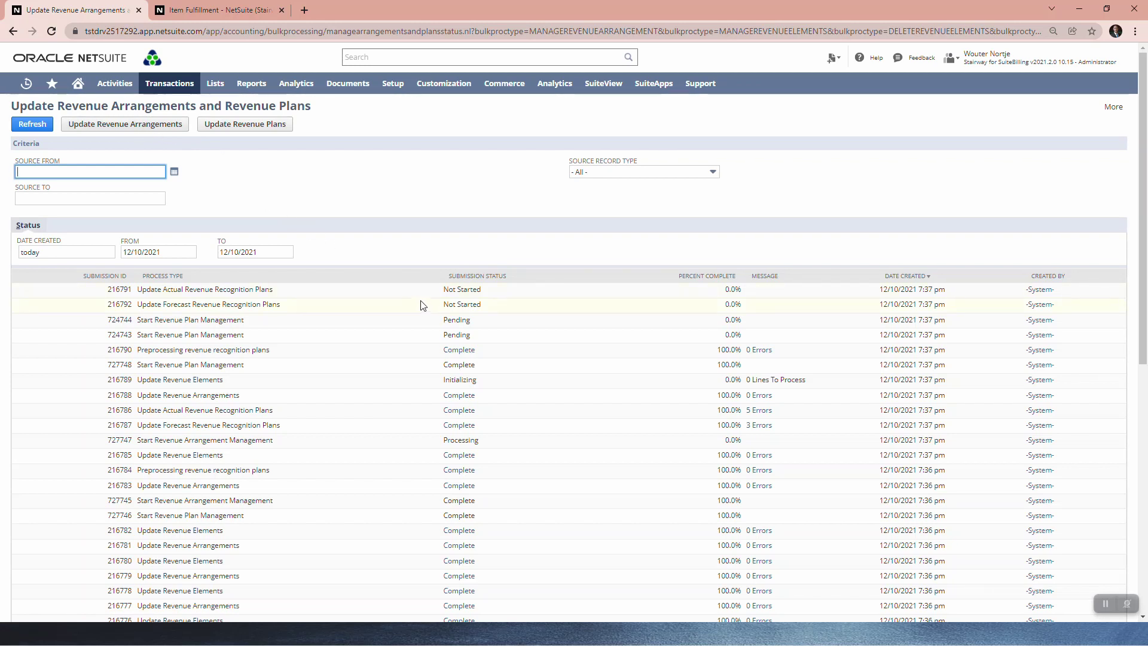
{"action": "left_click", "coordinate": [32, 125]}
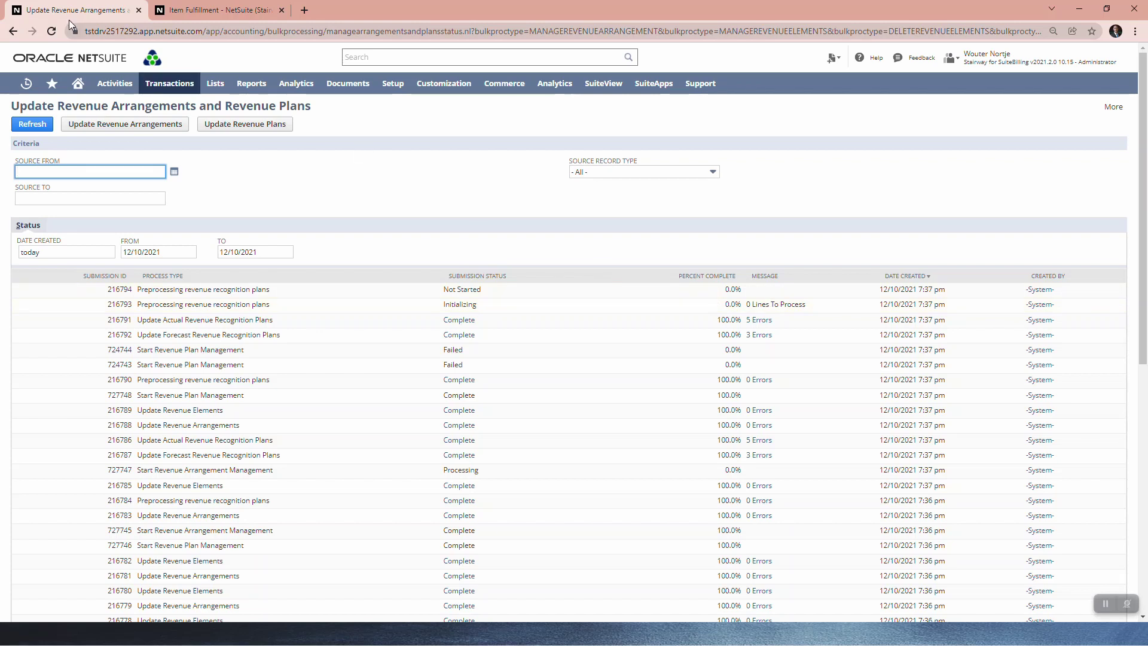
Step: Refresh until submission 216794 is Complete, then open its single error about overlapping with 216793
{"action": "left_click", "coordinate": [32, 125]}
{"action": "left_click", "coordinate": [33, 128]}
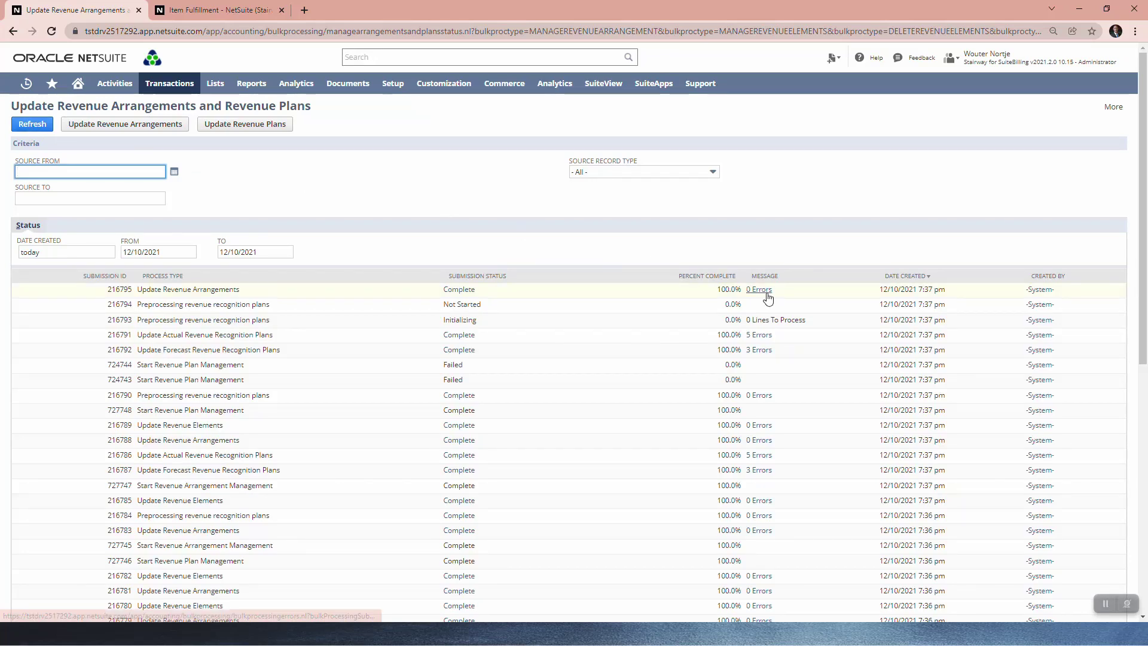
{"action": "left_click", "coordinate": [27, 127]}
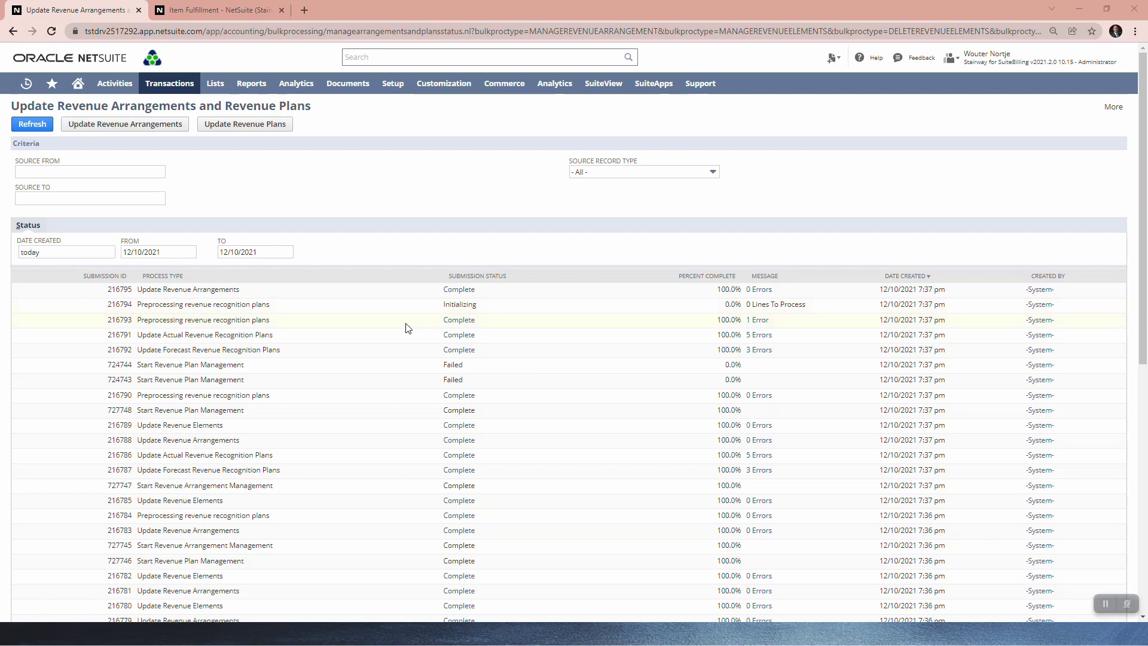
{"action": "left_click", "coordinate": [33, 131]}
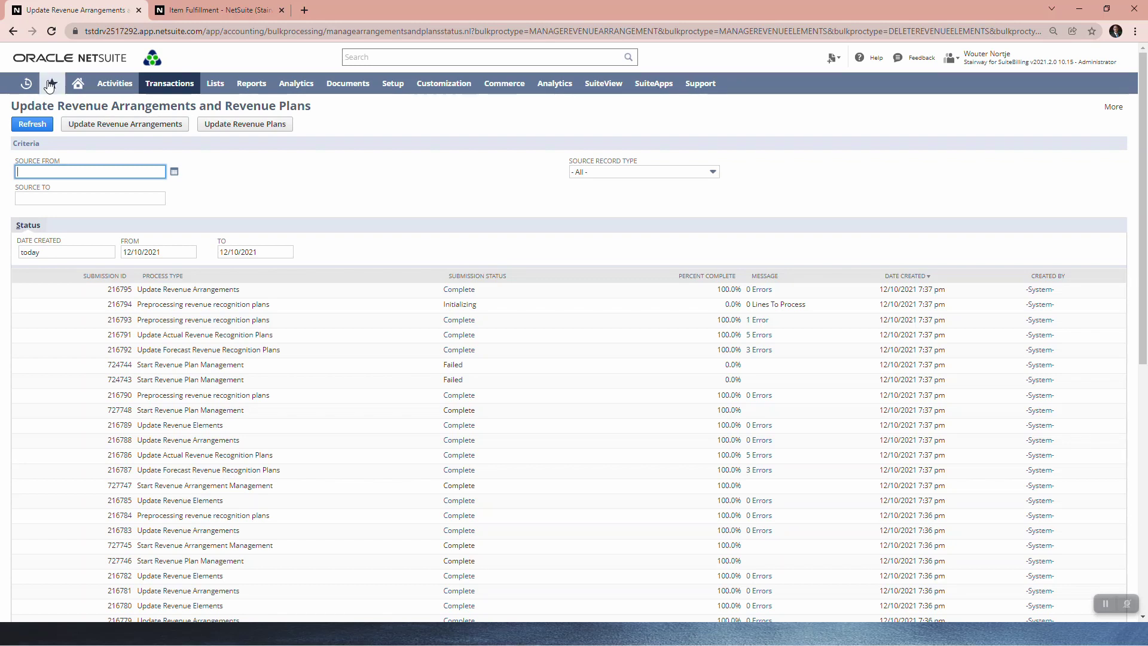
{"action": "left_click", "coordinate": [52, 32]}
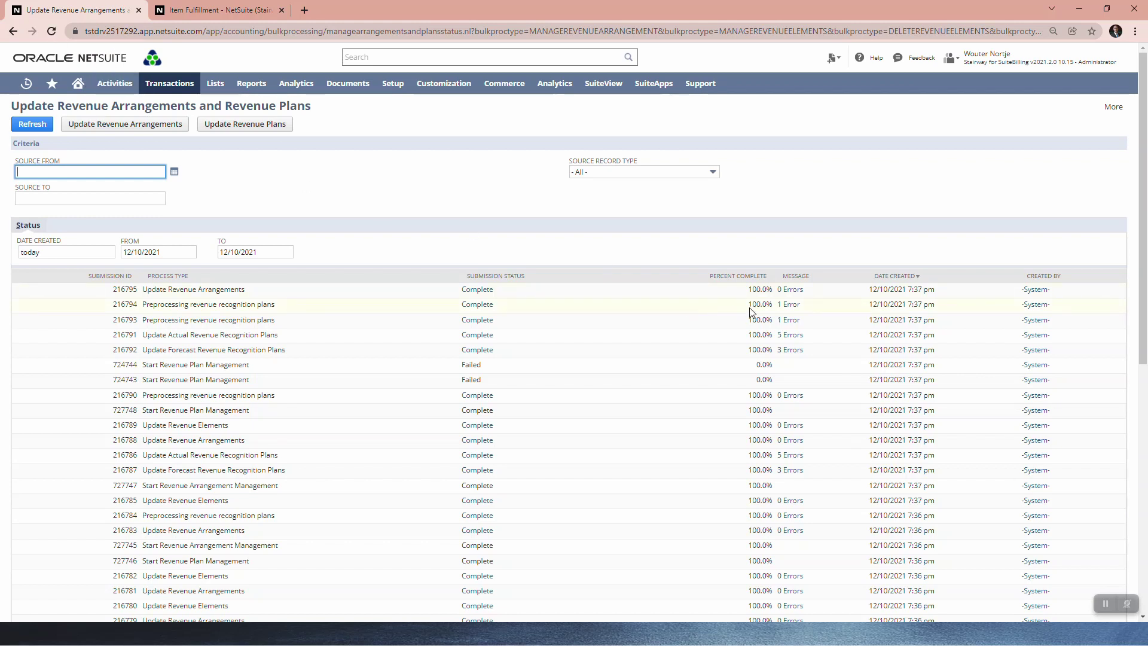
{"action": "left_click", "coordinate": [789, 305]}
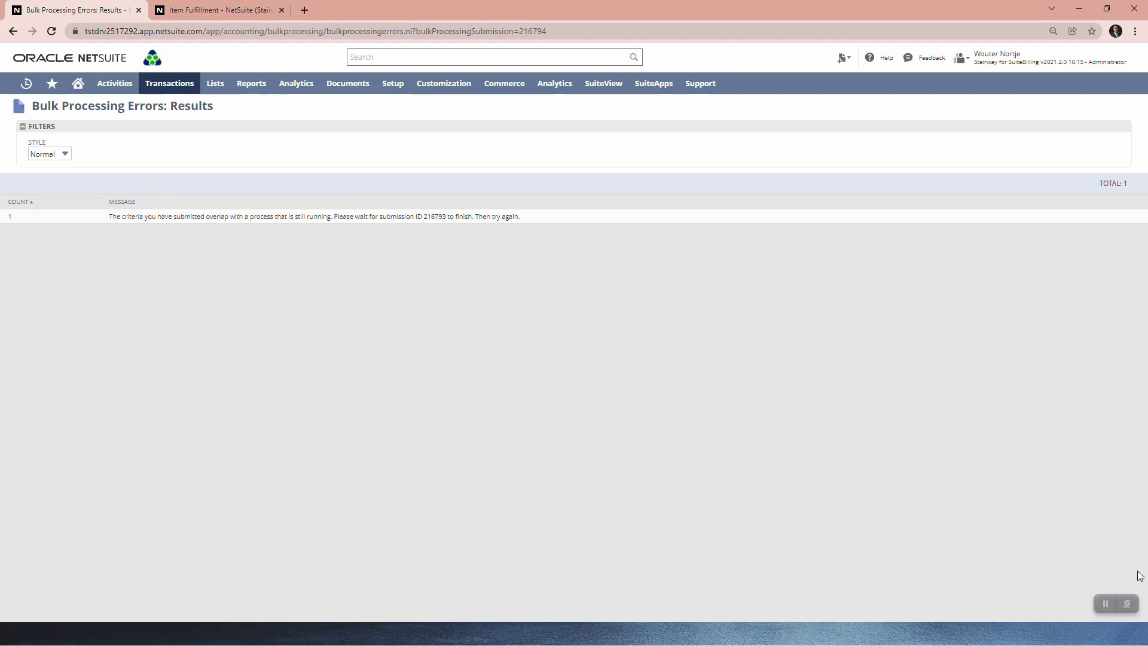
Step: Read submission 216798's three insufficient-accounting-period errors, then open its processed revenue plans
{"action": "left_click", "coordinate": [1103, 602]}
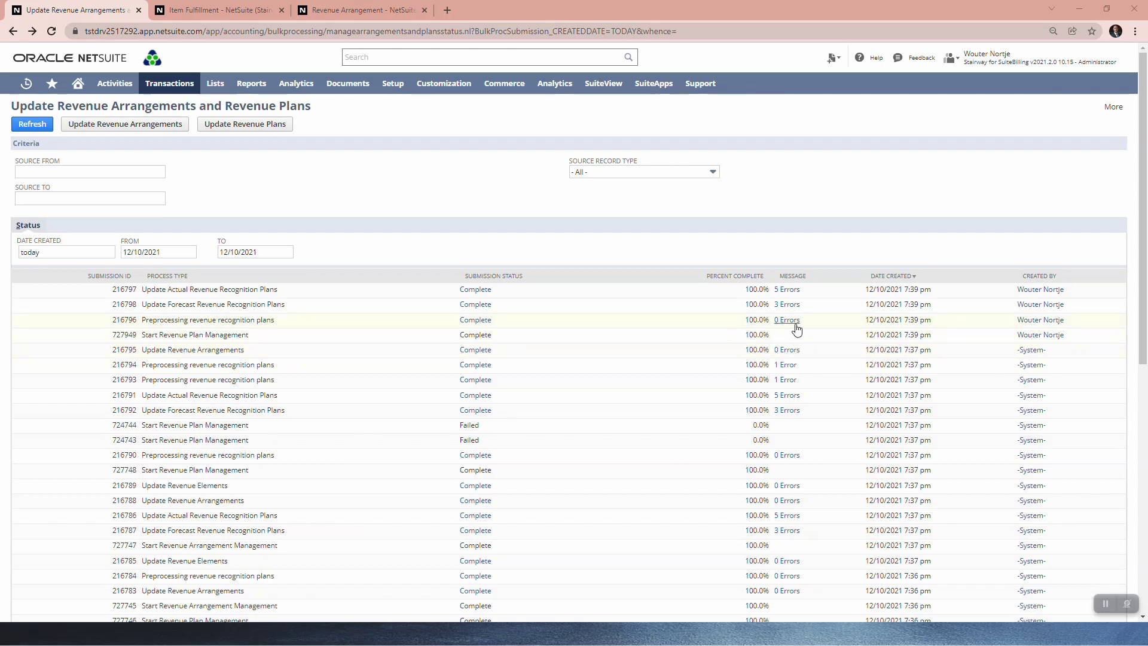
{"action": "left_click", "coordinate": [788, 306]}
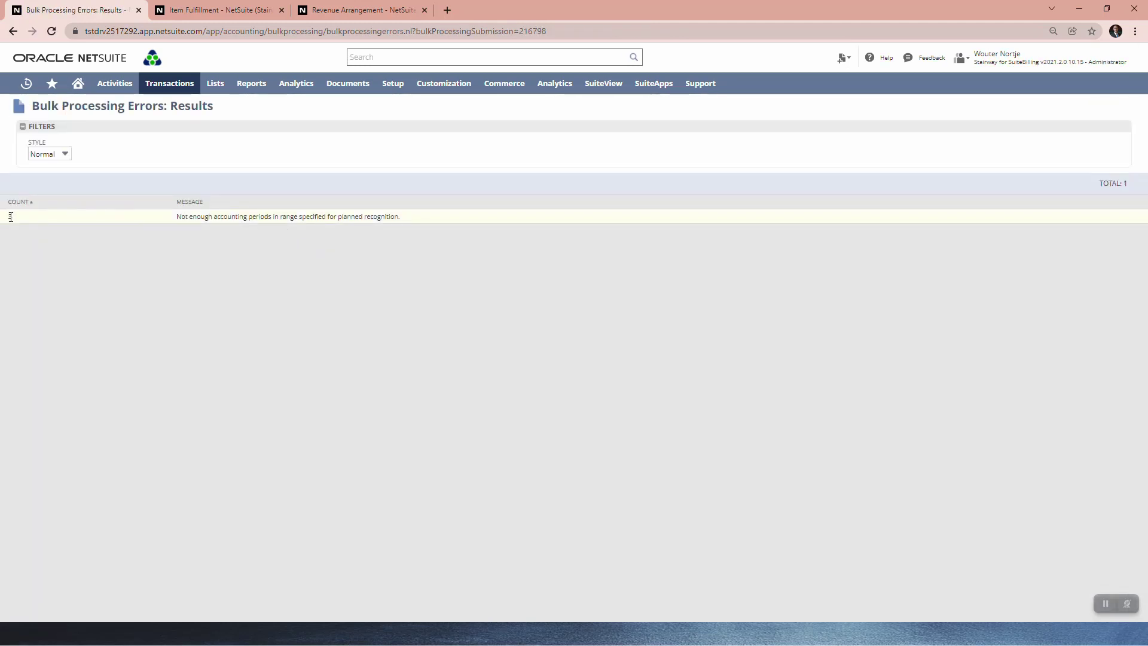
{"action": "left_click", "coordinate": [13, 31]}
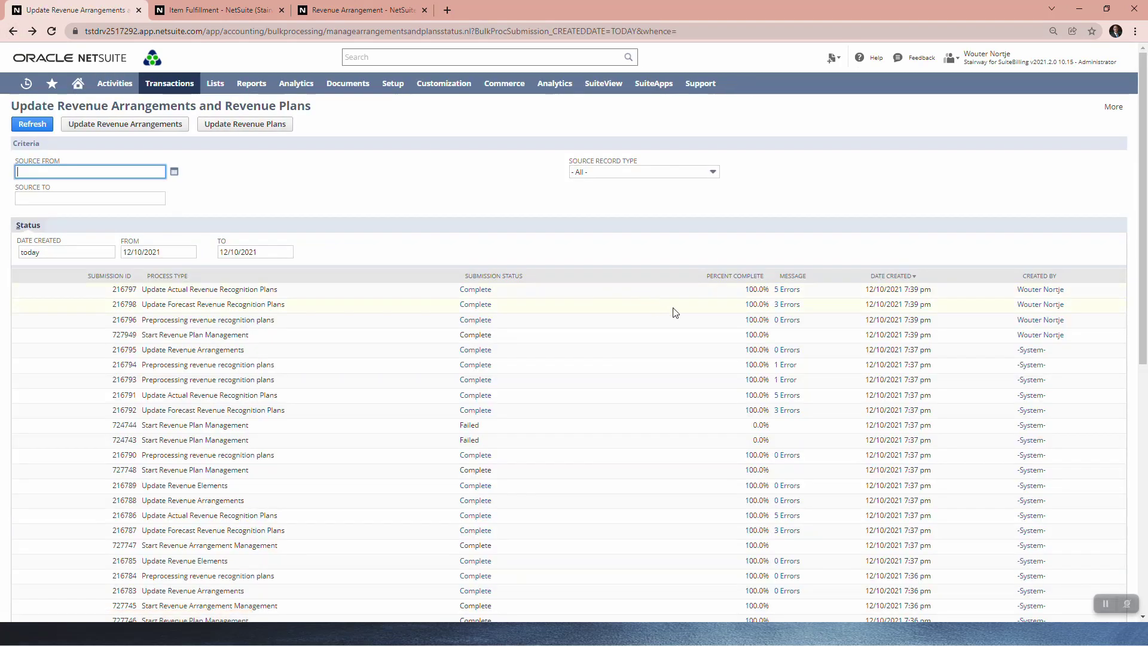
{"action": "left_click", "coordinate": [484, 309]}
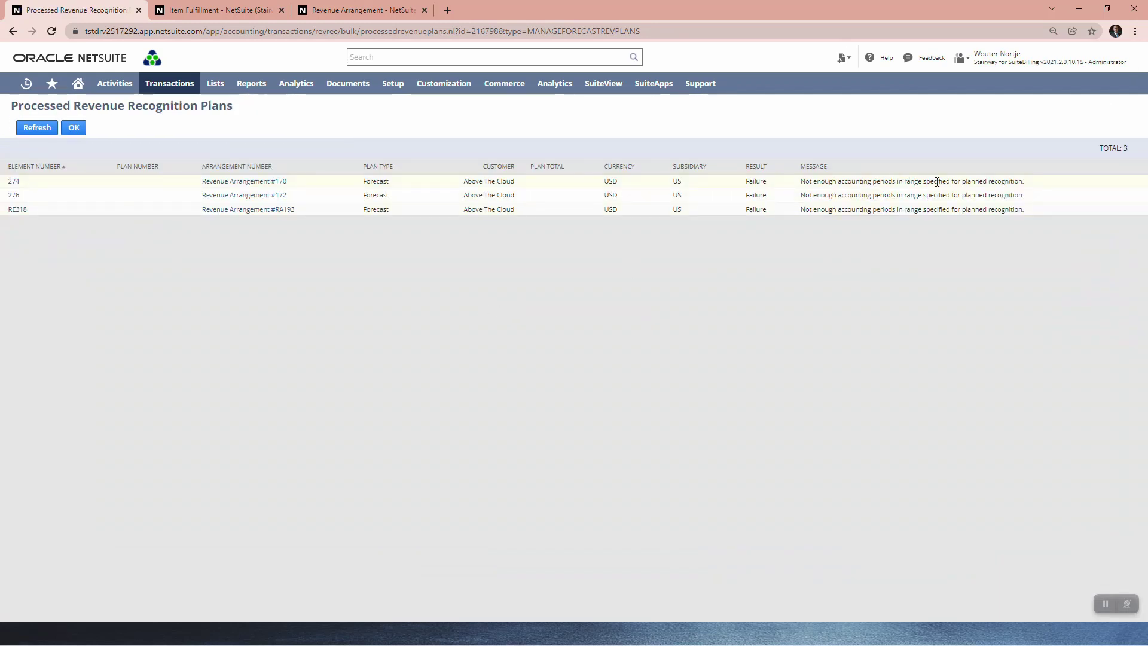
Step: Open Revenue Arrangement #170, scroll its Revenue Elements grid, and put it into edit mode
{"action": "left_click", "coordinate": [271, 186]}
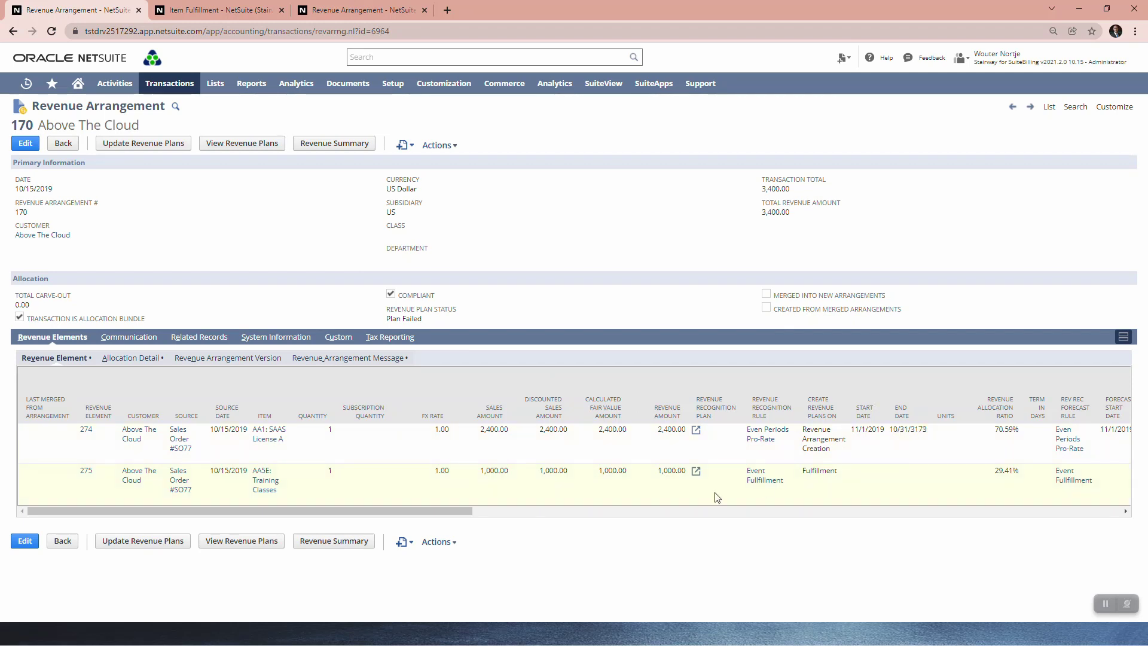
{"action": "left_click_drag", "start_coordinate": [454, 511], "coordinate": [458, 511]}
{"action": "left_click", "coordinate": [551, 512]}
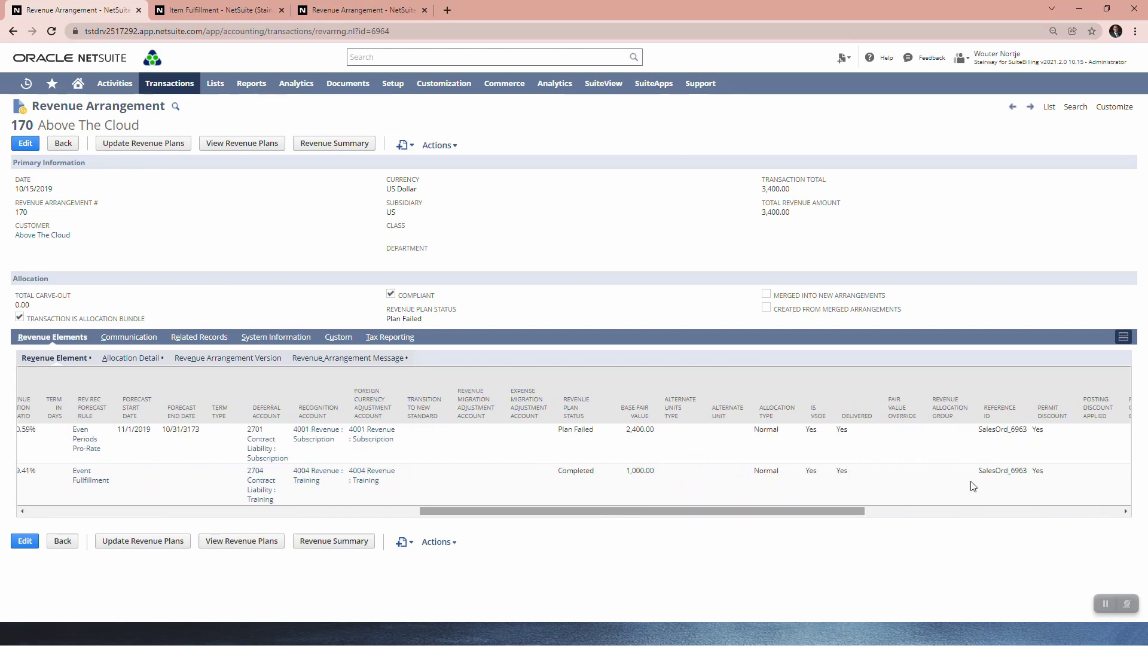
{"action": "left_click_drag", "start_coordinate": [814, 511], "coordinate": [397, 530]}
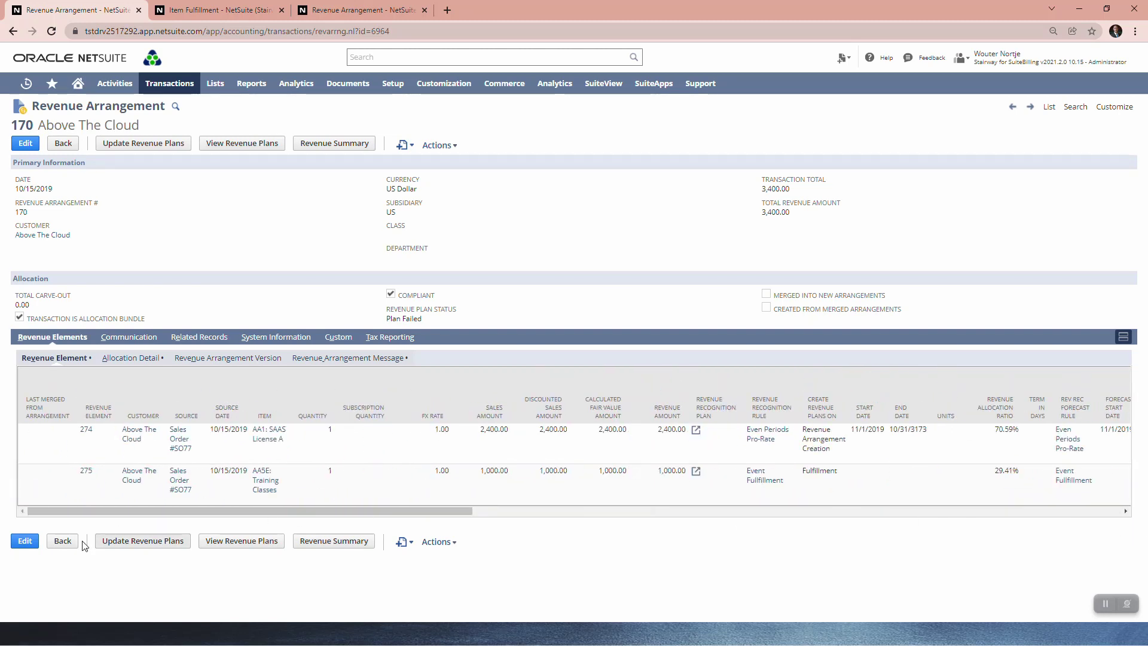
{"action": "left_click", "coordinate": [25, 541]}
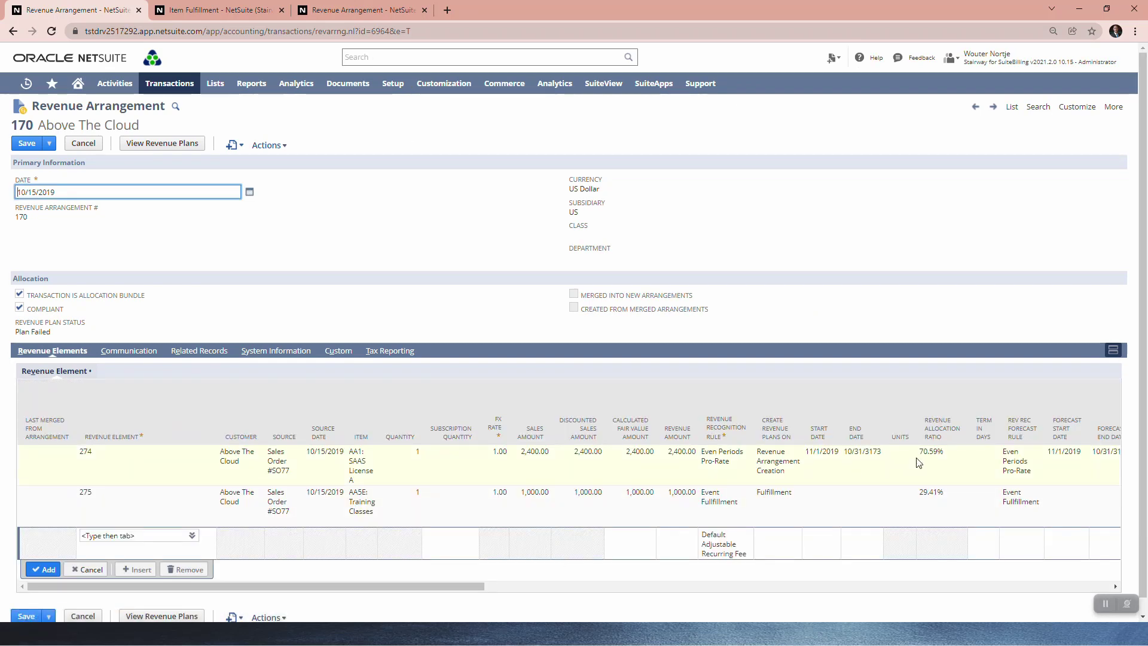
Step: On revenue element 274, correct End Date and Forecast End Date from 10/31/3173 to 10/31/2022
{"action": "left_click", "coordinate": [862, 456]}
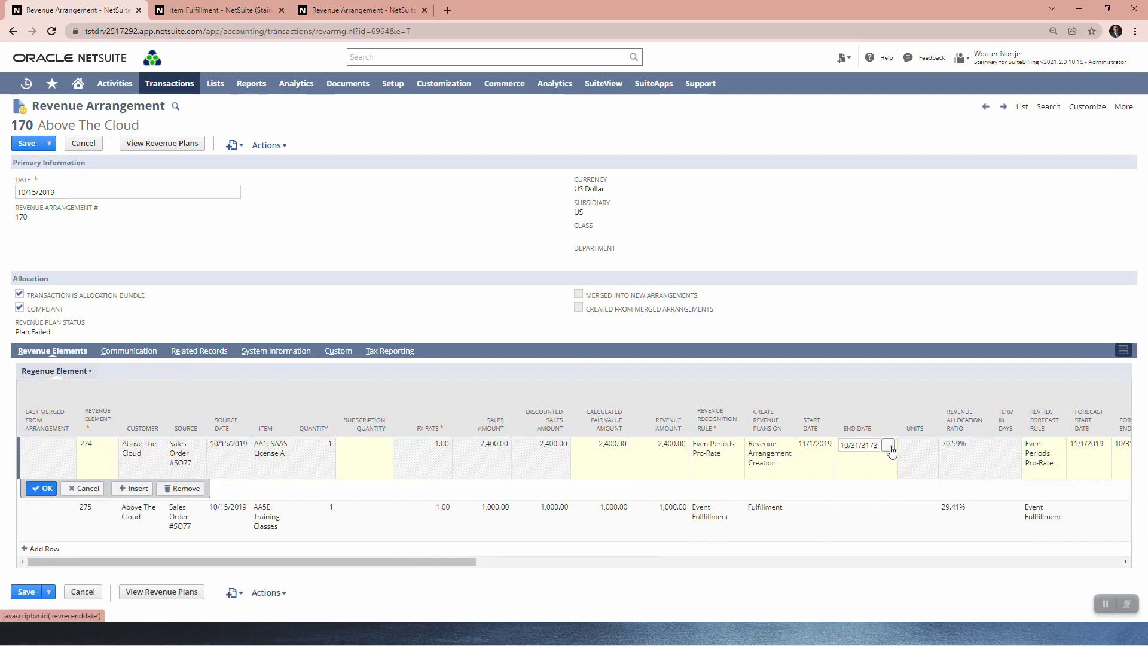
{"action": "left_click", "coordinate": [890, 449]}
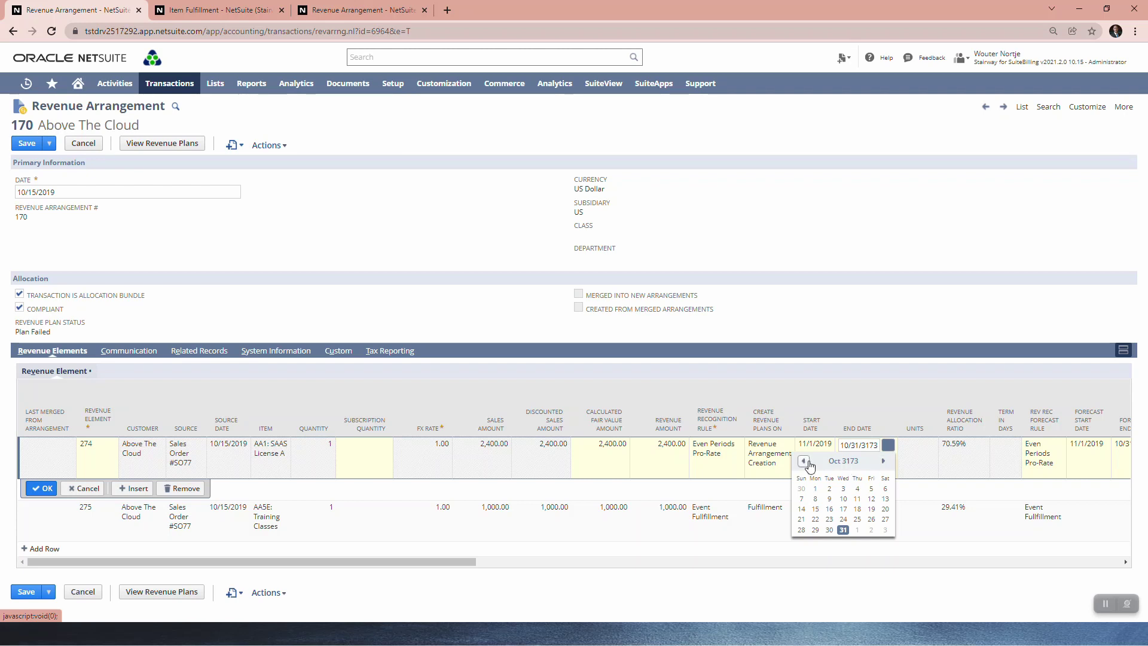
{"action": "left_click", "coordinate": [861, 445]}
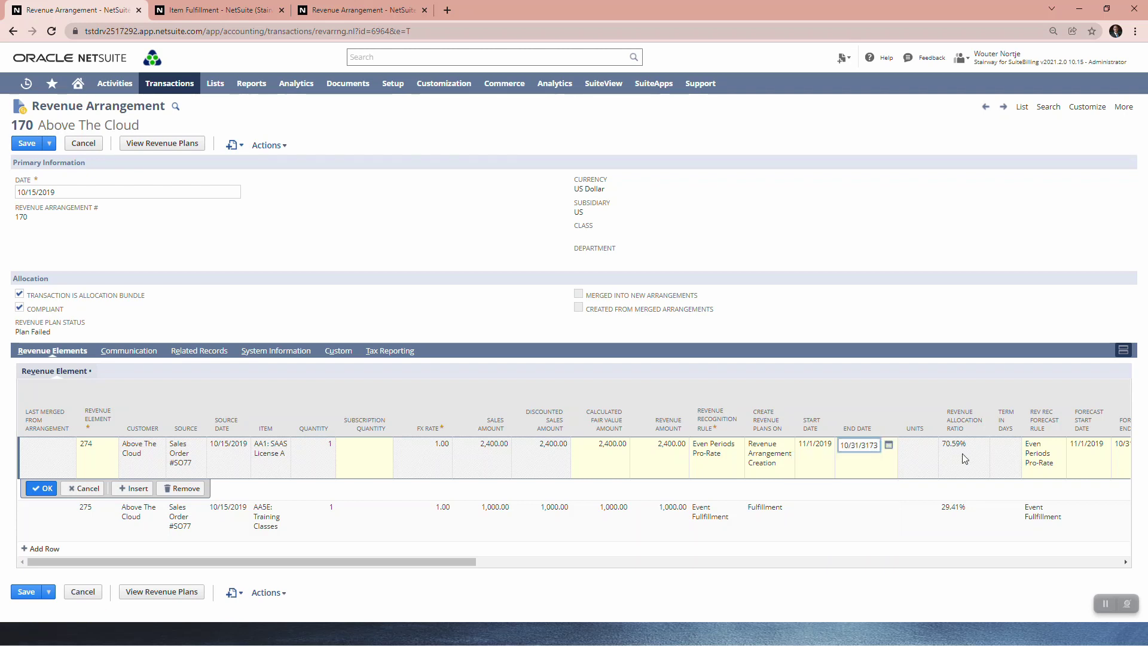
{"action": "key", "text": "BackSpace"}
{"action": "key", "text": "BackSpace"}
{"action": "key", "text": "BackSpace"}
{"action": "key", "text": "BackSpace"}
{"action": "type", "text": "2"}
{"action": "key", "text": "Tab"}
{"action": "key", "text": "Tab"}
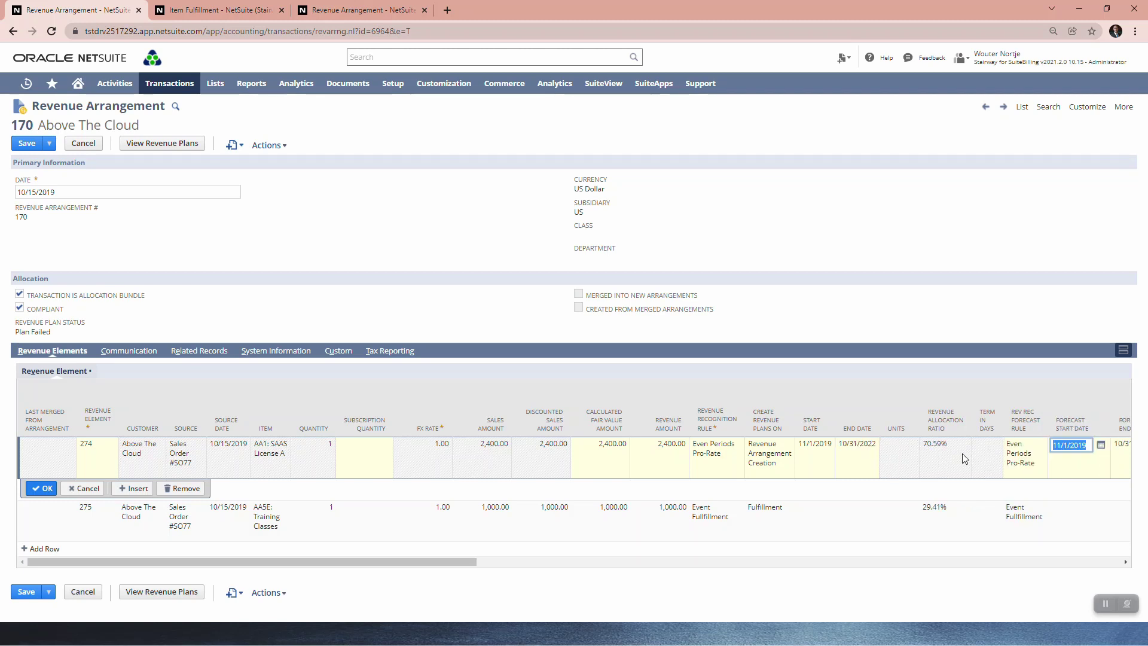
{"action": "key", "text": "Tab"}
{"action": "type", "text": "10/31/3"}
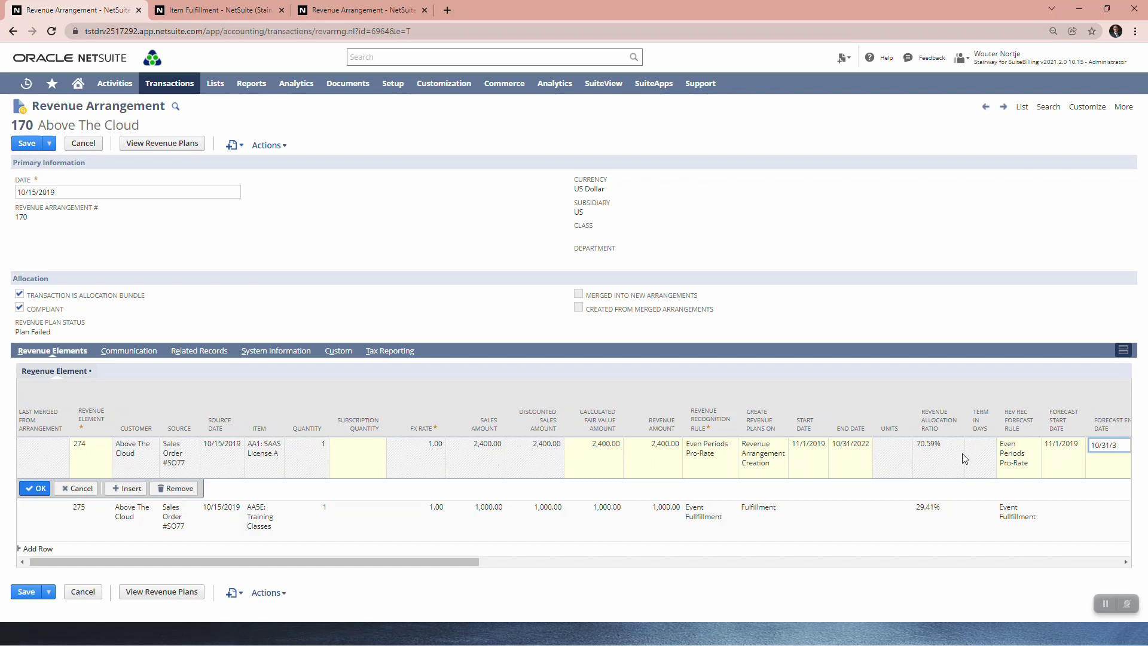
{"action": "key", "text": "BackSpace"}
{"action": "type", "text": "202"}
{"action": "key", "text": "Tab"}
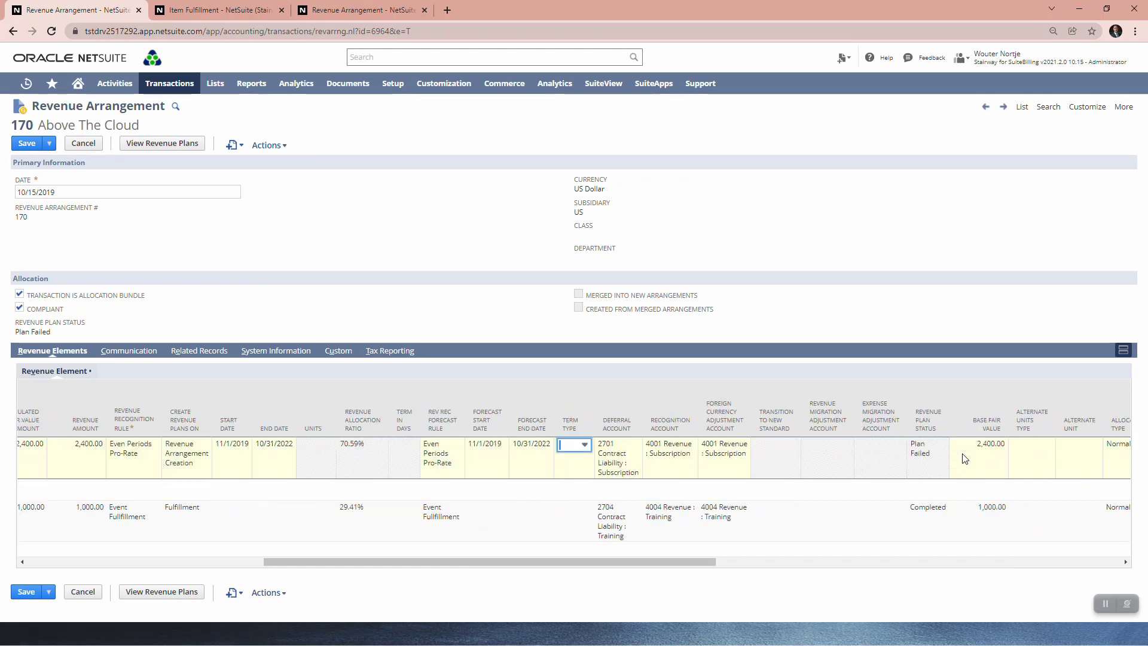
{"action": "left_click_drag", "start_coordinate": [344, 561], "coordinate": [181, 555]}
{"action": "left_click", "coordinate": [46, 488]}
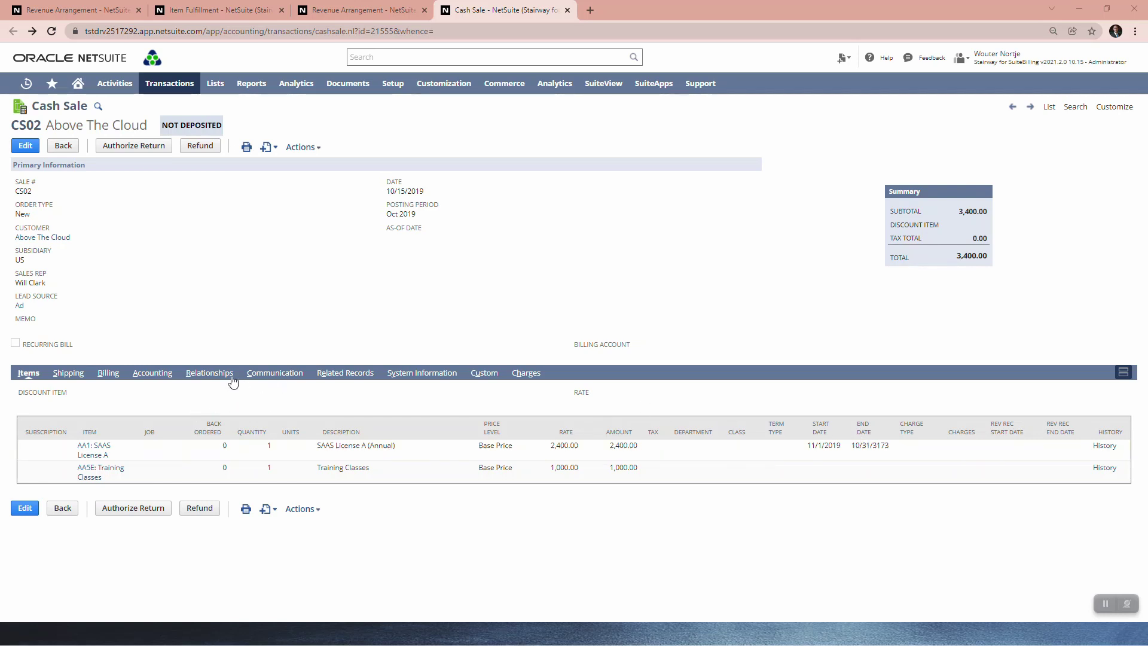
Step: Check cash sale CS02's related records, then put the cash sale into edit mode
{"action": "left_click", "coordinate": [346, 375]}
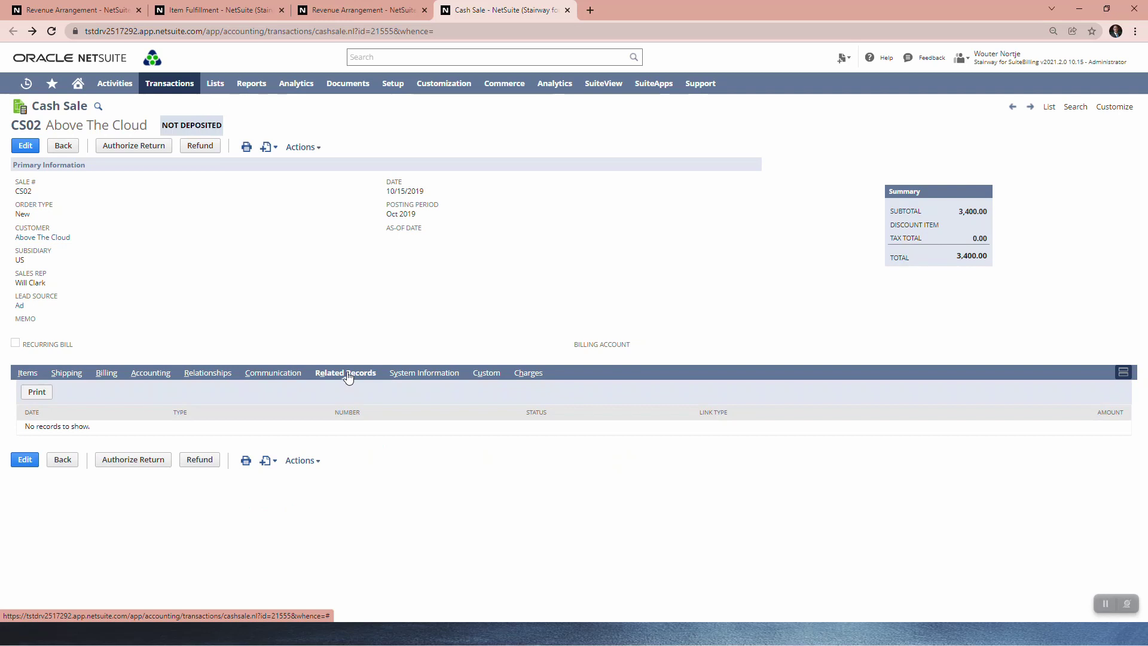
{"action": "left_click", "coordinate": [26, 374]}
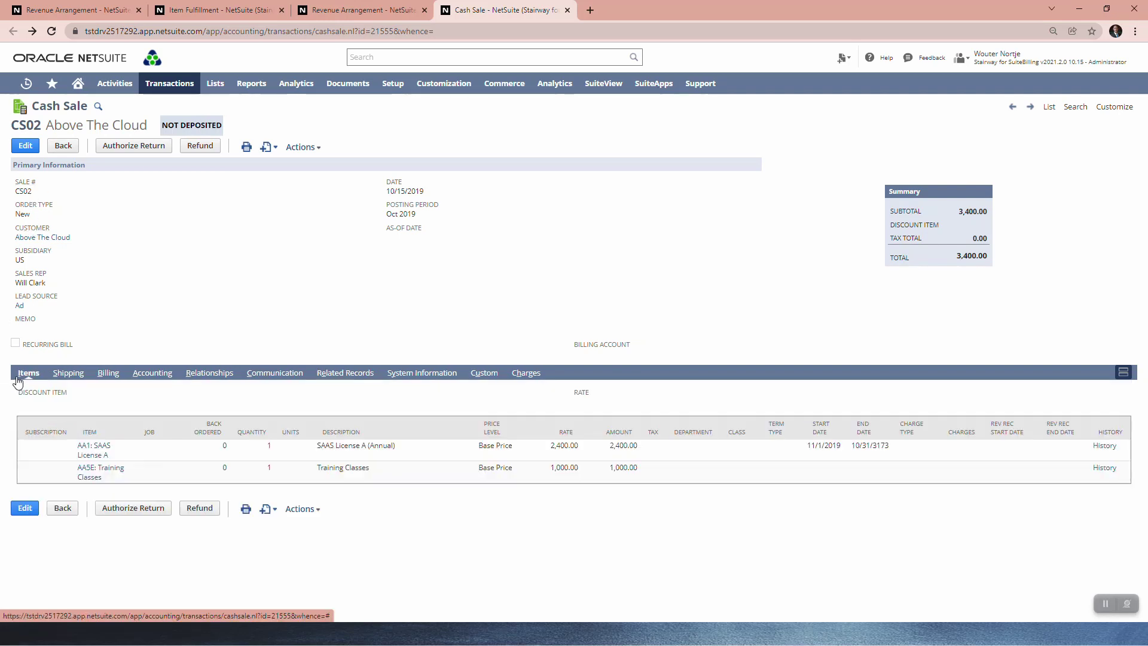
{"action": "left_click", "coordinate": [31, 507]}
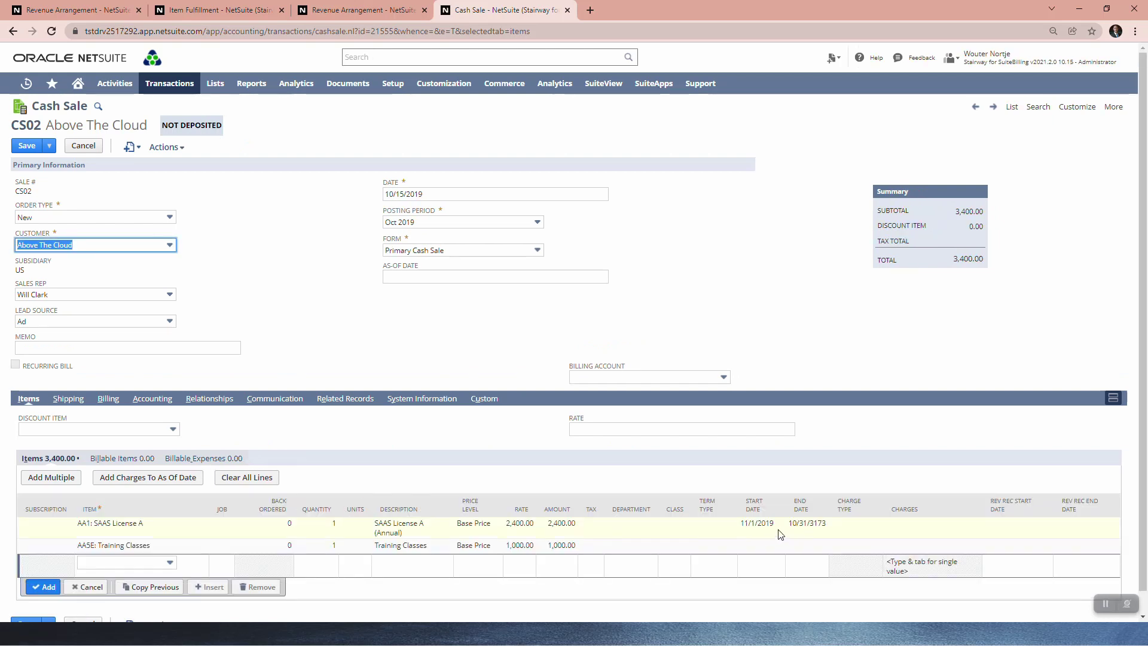
Step: Change the SAAS License A line's End Date year to 2021 and save CS02
{"action": "left_click", "coordinate": [795, 527]}
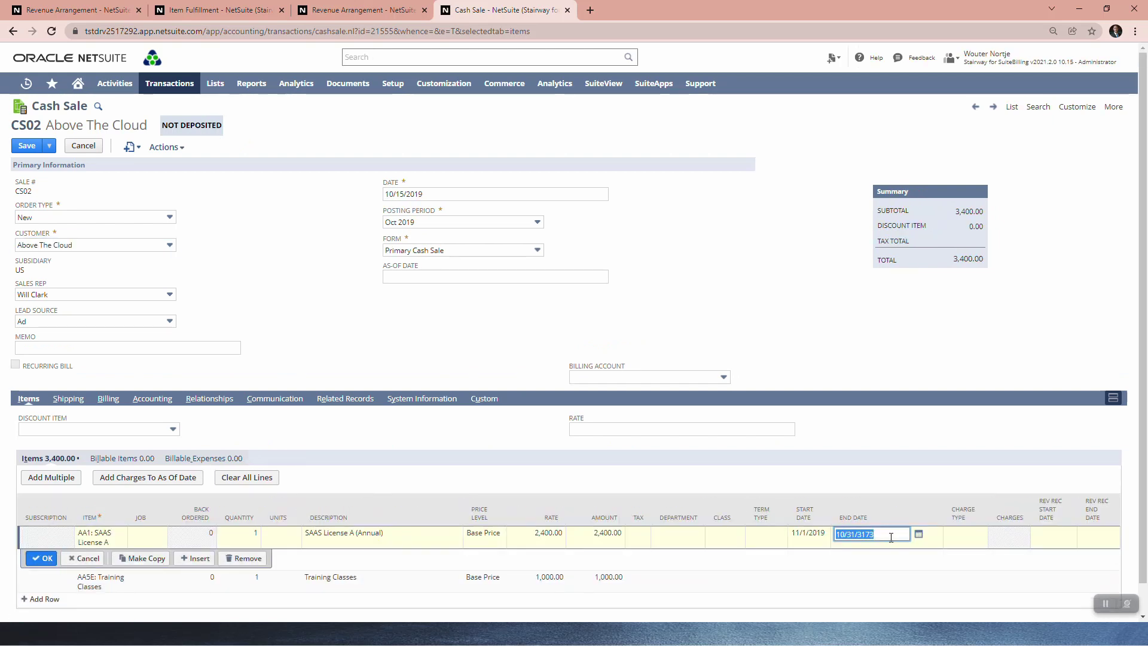
{"action": "left_click", "coordinate": [884, 534]}
{"action": "type", "text": "2021"}
{"action": "key", "text": "Tab"}
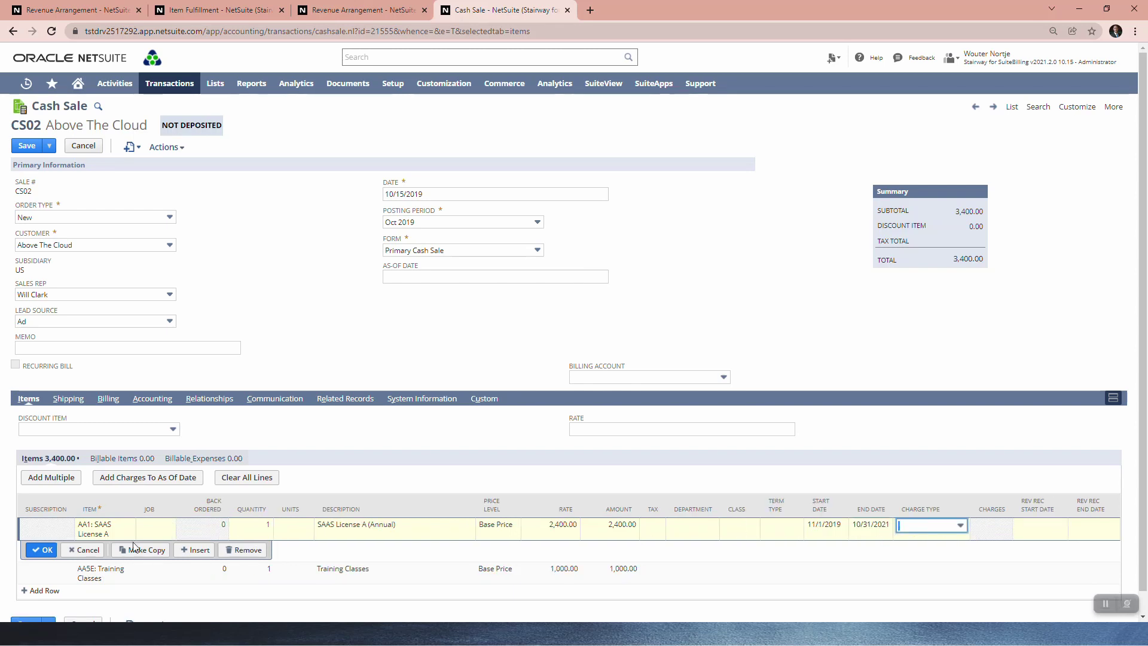
{"action": "left_click", "coordinate": [37, 550]}
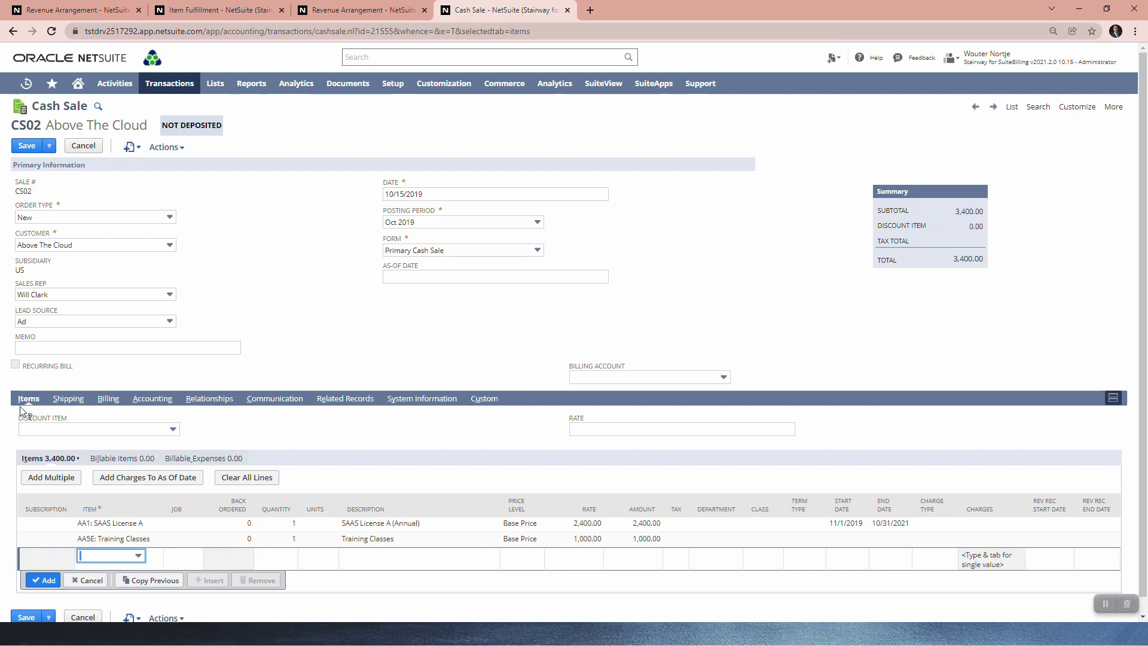
{"action": "left_click", "coordinate": [25, 148]}
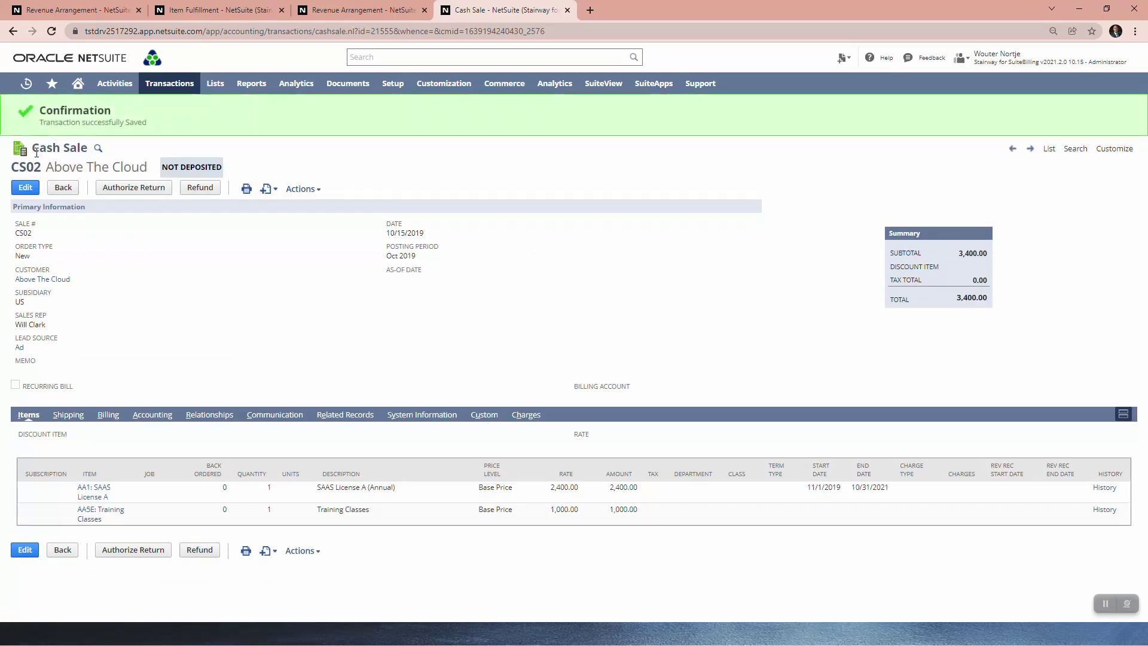
Step: Return to Revenue Arrangement 170 and request Update Revenue Plans
{"action": "left_click", "coordinate": [78, 10]}
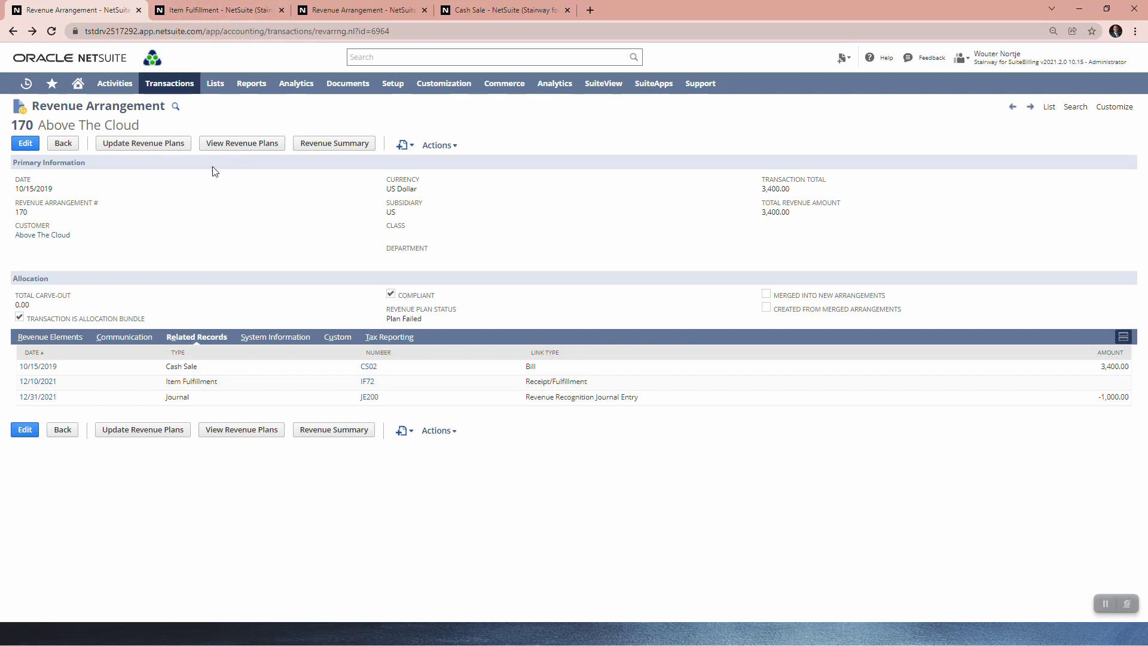
{"action": "left_click", "coordinate": [166, 146]}
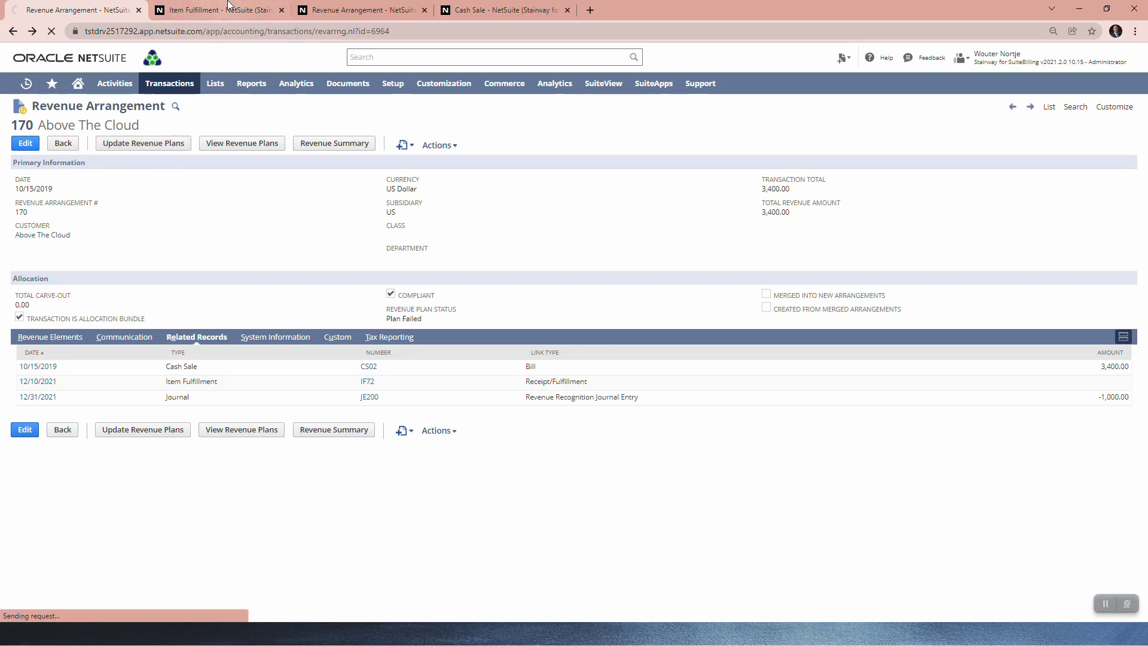